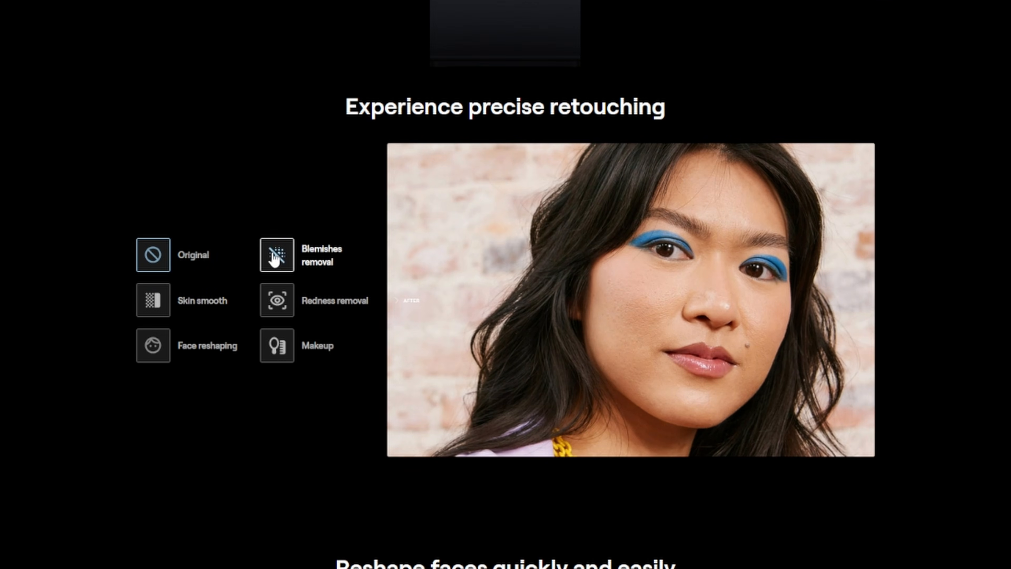
Step: Switch on the redness removal, face reshaping and makeup effects in the portrait retouching demo
{"action": "left_click", "coordinate": [274, 301]}
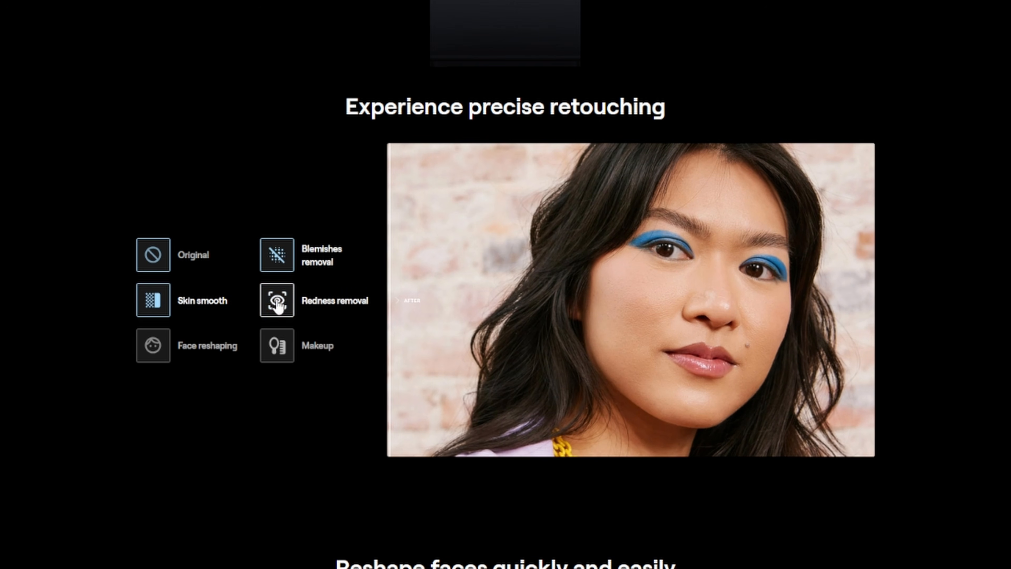
{"action": "left_click", "coordinate": [169, 346]}
{"action": "left_click", "coordinate": [282, 351]}
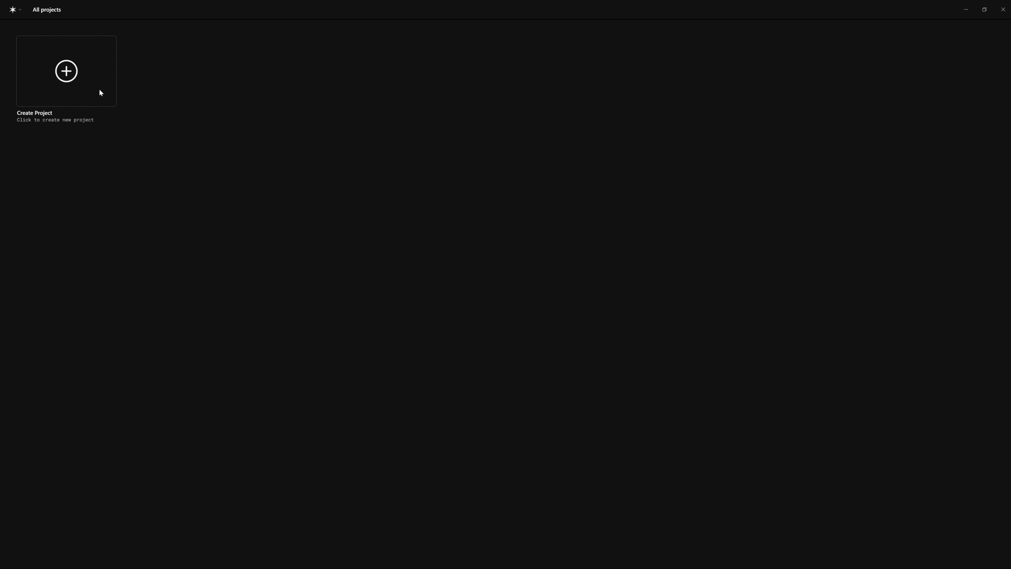
Step: Create a new project named Apperty Highlights
{"action": "left_click", "coordinate": [68, 77]}
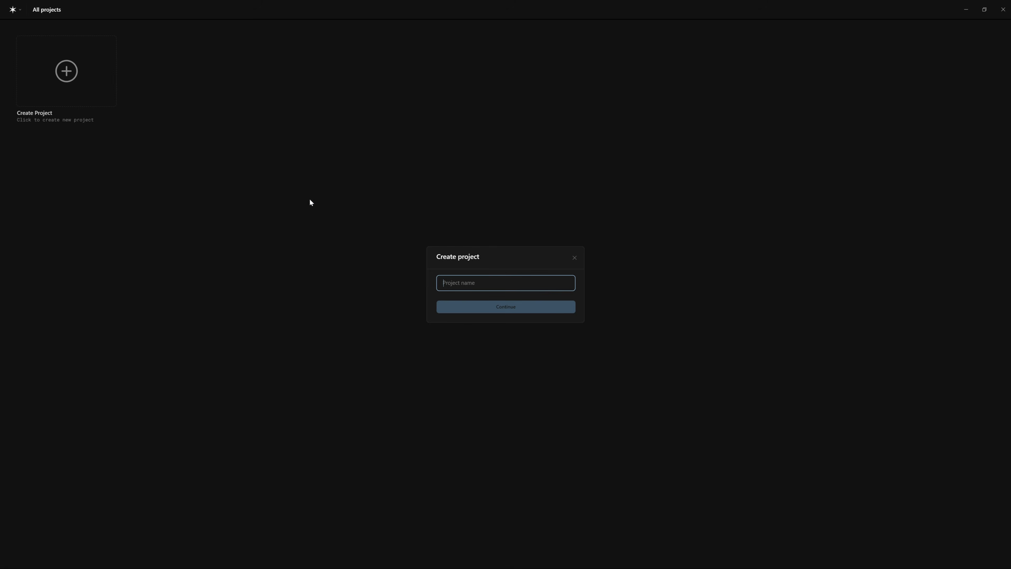
{"action": "type", "text": "Apperty Hi"}
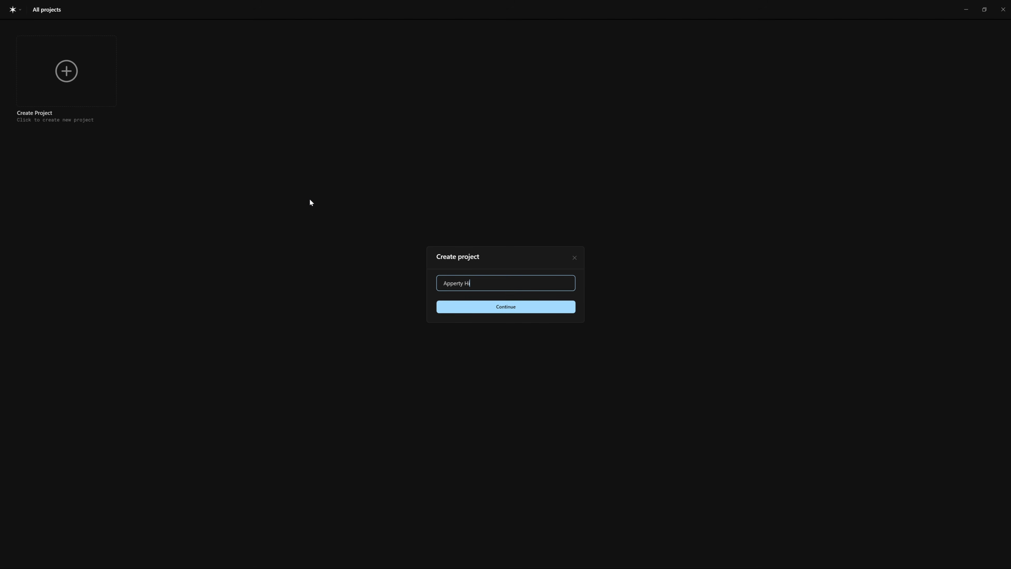
{"action": "type", "text": "ghlights"}
{"action": "left_click", "coordinate": [498, 306]}
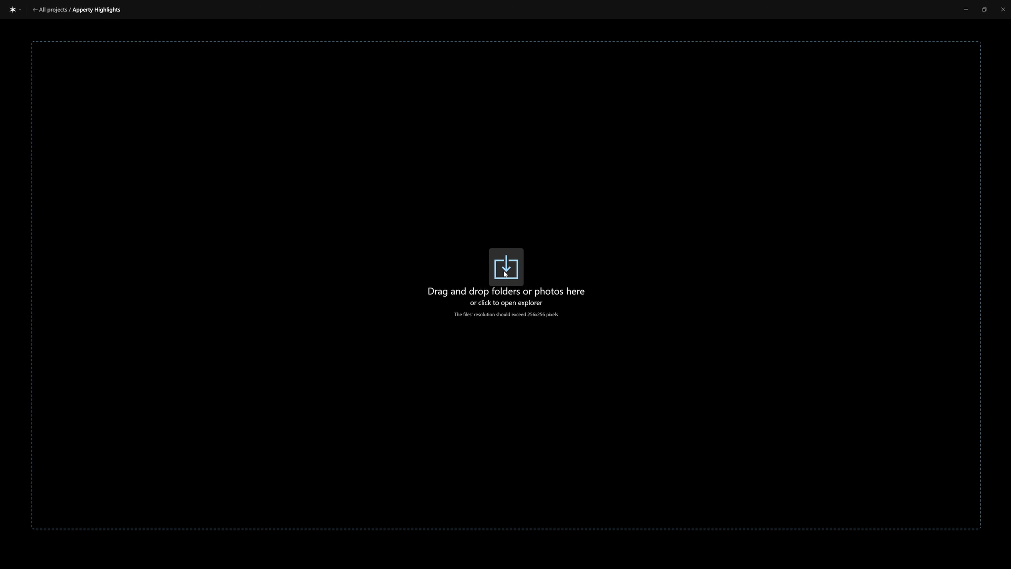
Step: Import the Pics folder from the Aperty directory into the empty project
{"action": "left_click", "coordinate": [506, 267]}
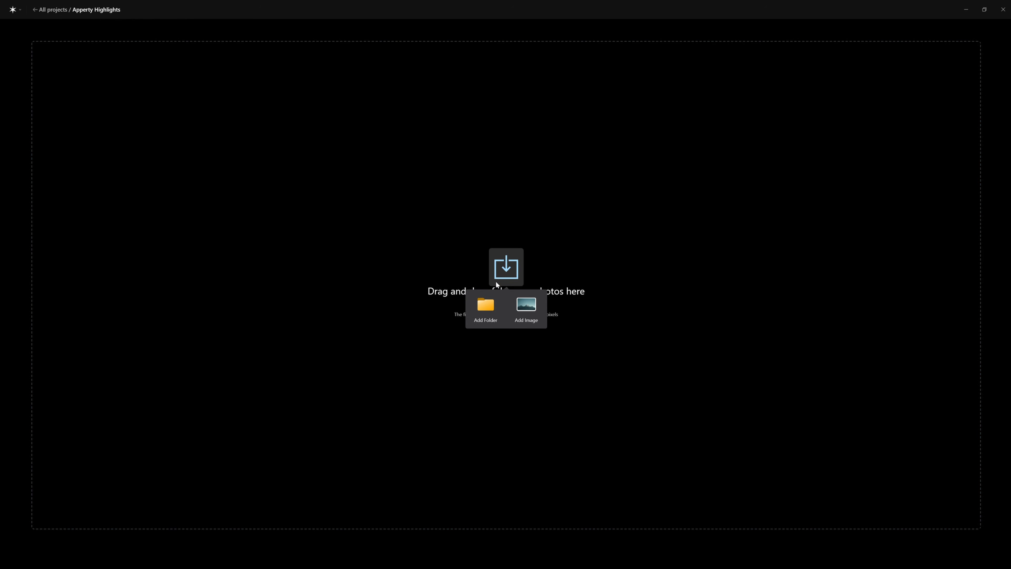
{"action": "left_click", "coordinate": [484, 307]}
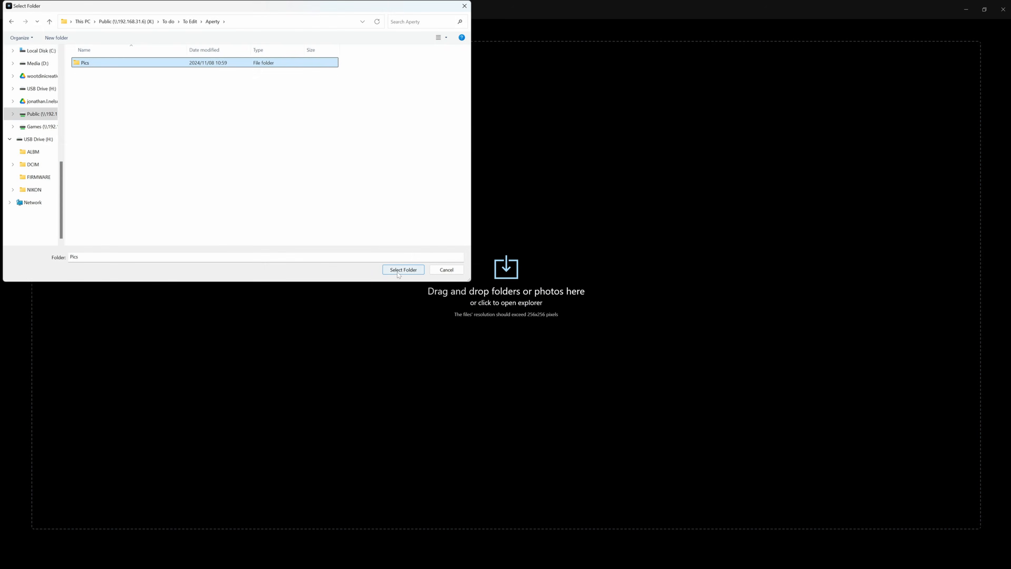
{"action": "left_click", "coordinate": [388, 267]}
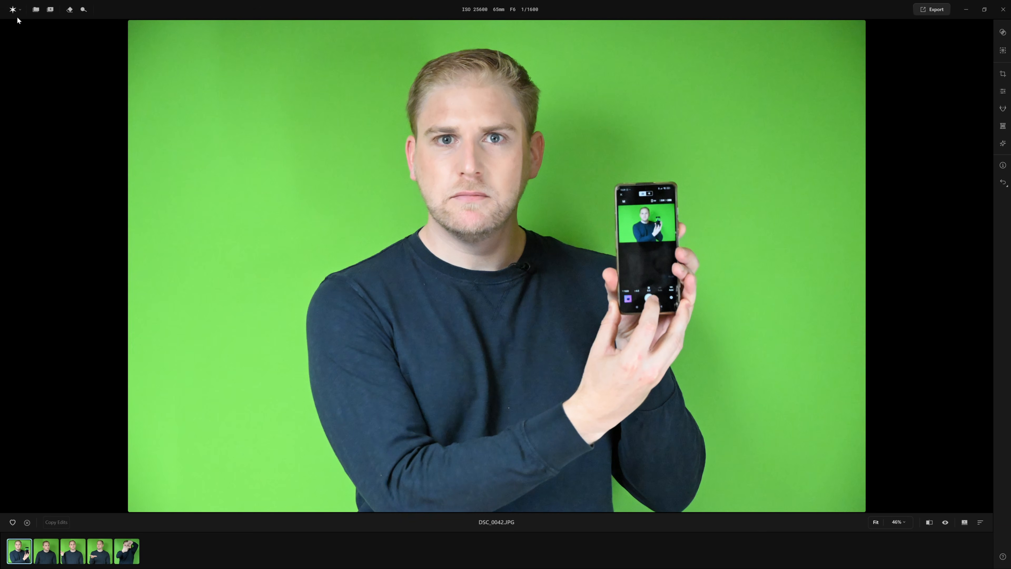
{"action": "left_click", "coordinate": [15, 10]}
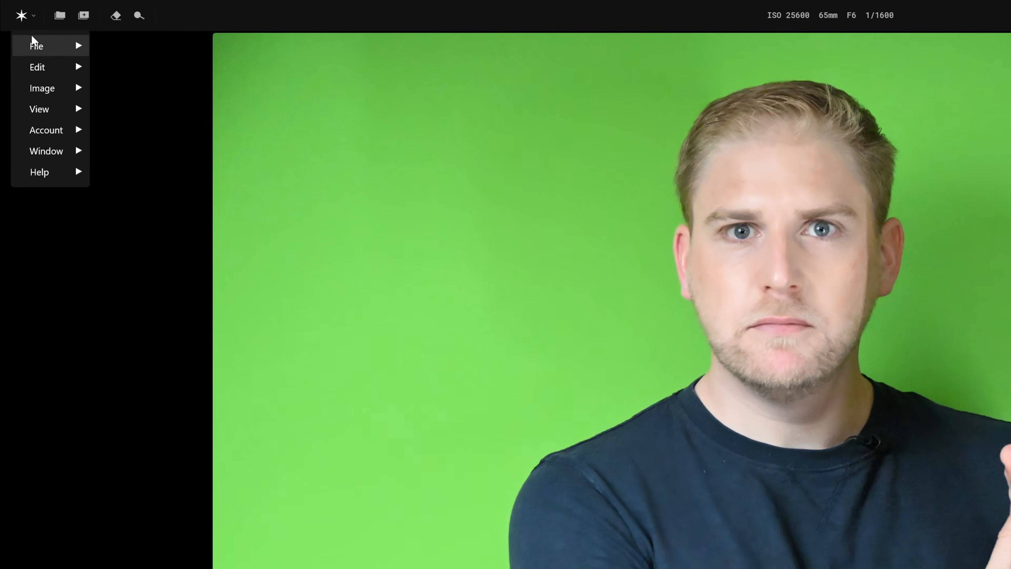
{"action": "mouse_move", "coordinate": [21, 24]}
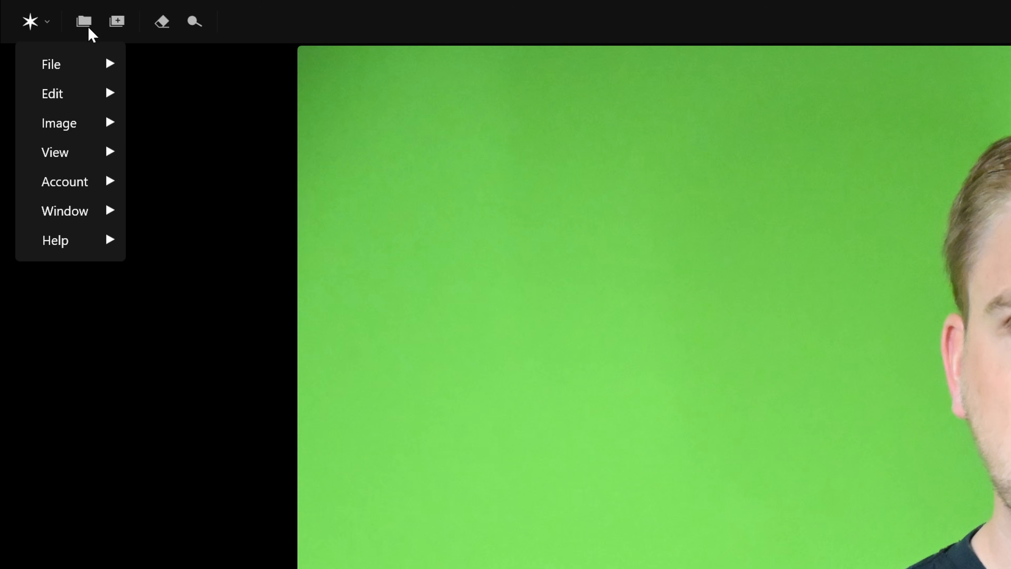
{"action": "left_click", "coordinate": [205, 117]}
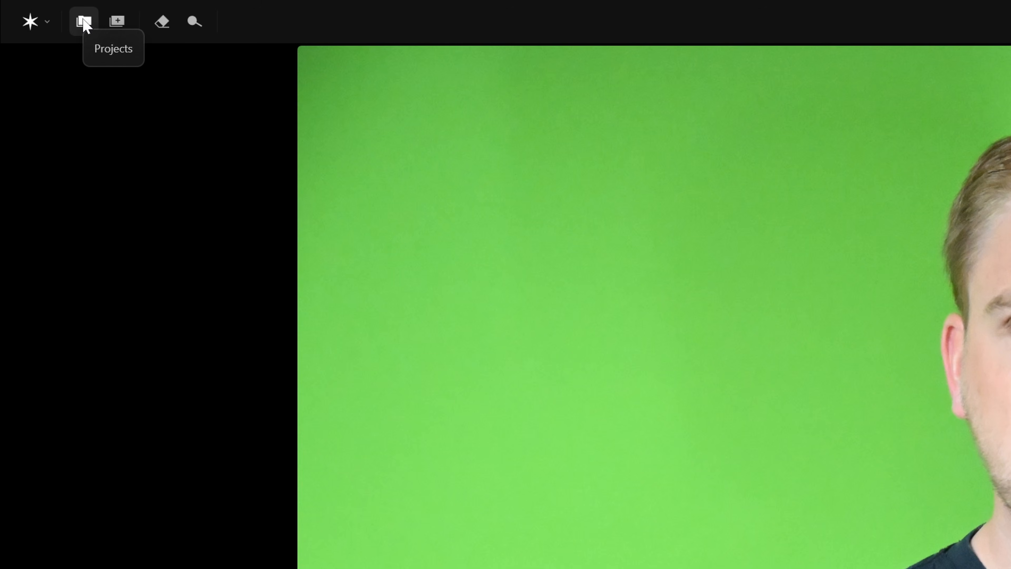
Step: Go to the overview of all projects and reopen the Apperty Highlights project
{"action": "left_click", "coordinate": [84, 22]}
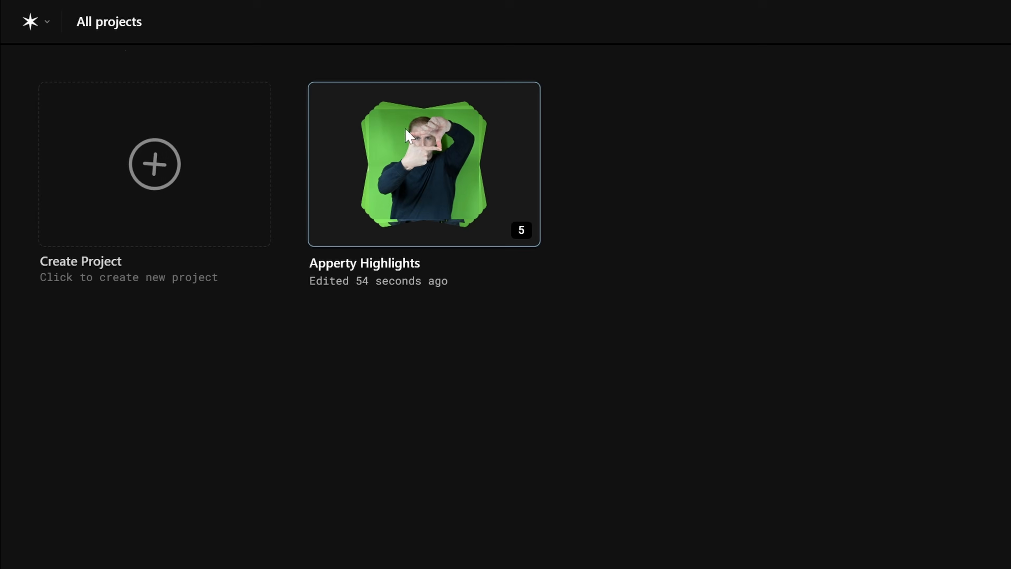
{"action": "left_click", "coordinate": [425, 159]}
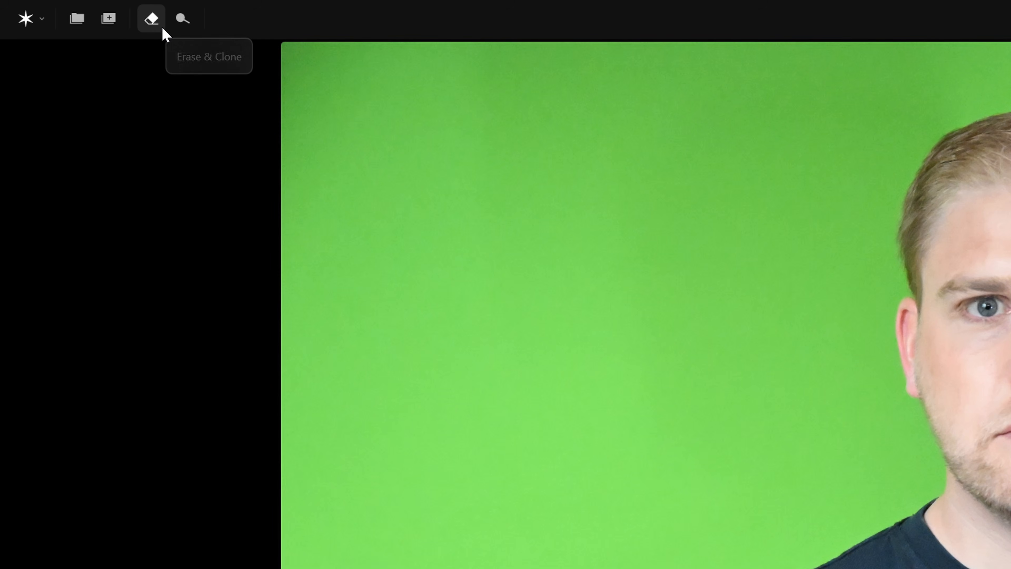
Step: Erase the small light specks on the dark sweater in DSC_0042.JPG with the Erase & Clone tool
{"action": "left_click", "coordinate": [152, 18]}
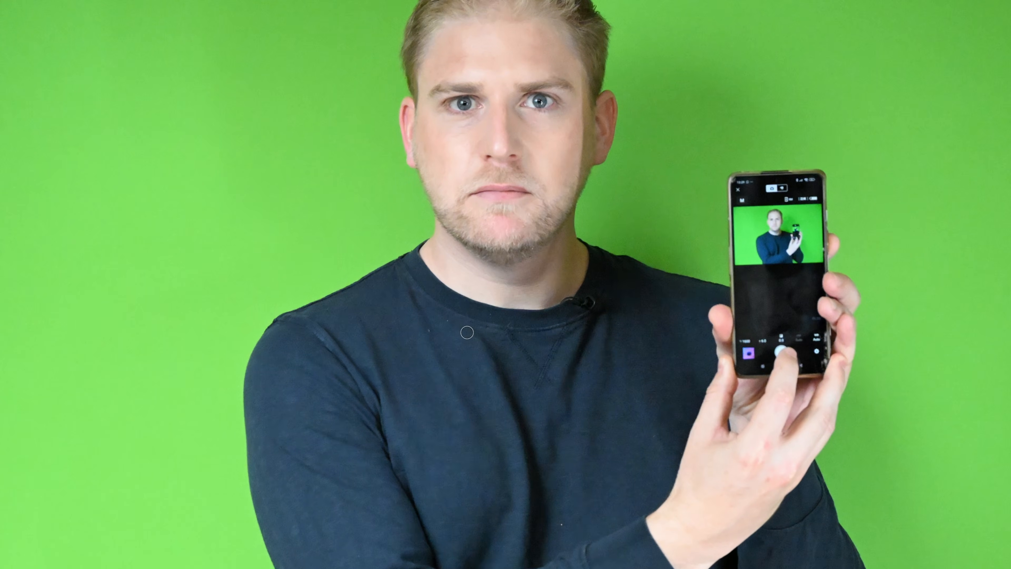
{"action": "left_click", "coordinate": [448, 321]}
{"action": "left_click", "coordinate": [428, 332]}
{"action": "left_click", "coordinate": [563, 525]}
{"action": "left_click", "coordinate": [492, 315]}
{"action": "left_click", "coordinate": [654, 368]}
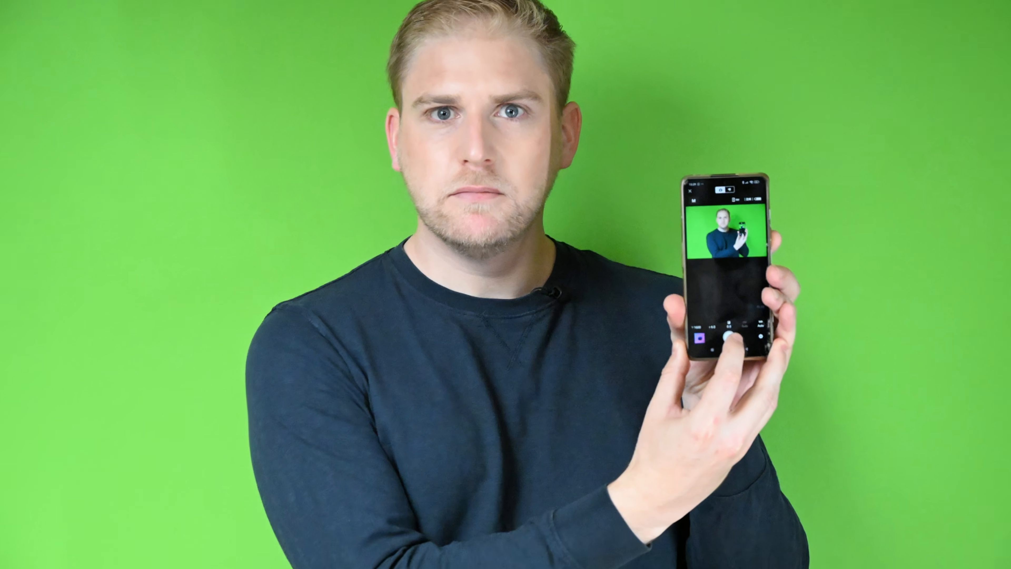
{"action": "left_click", "coordinate": [327, 481]}
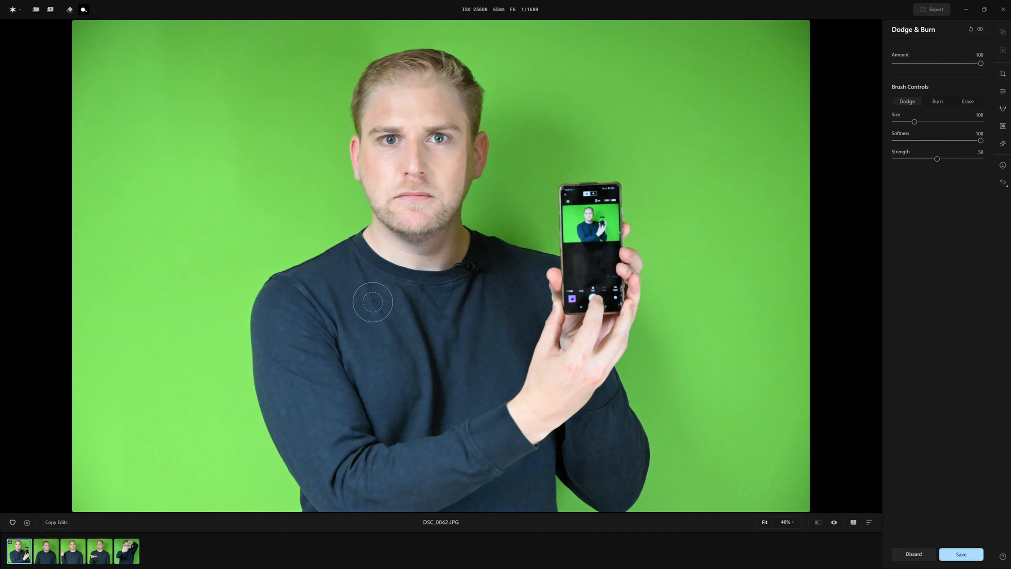
{"action": "left_click", "coordinate": [70, 9]}
Step: Lighten the face with the Dodge brush of Dodge & Burn at amount 100, size 100, softness 100 and strength 50
{"action": "left_click", "coordinate": [85, 10]}
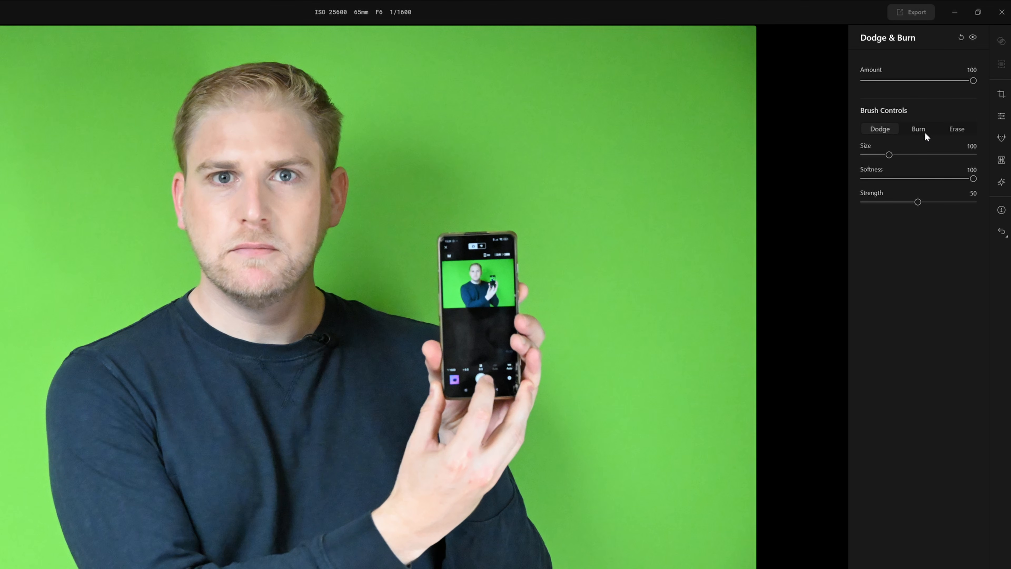
{"action": "left_click", "coordinate": [950, 131]}
{"action": "left_click", "coordinate": [880, 127]}
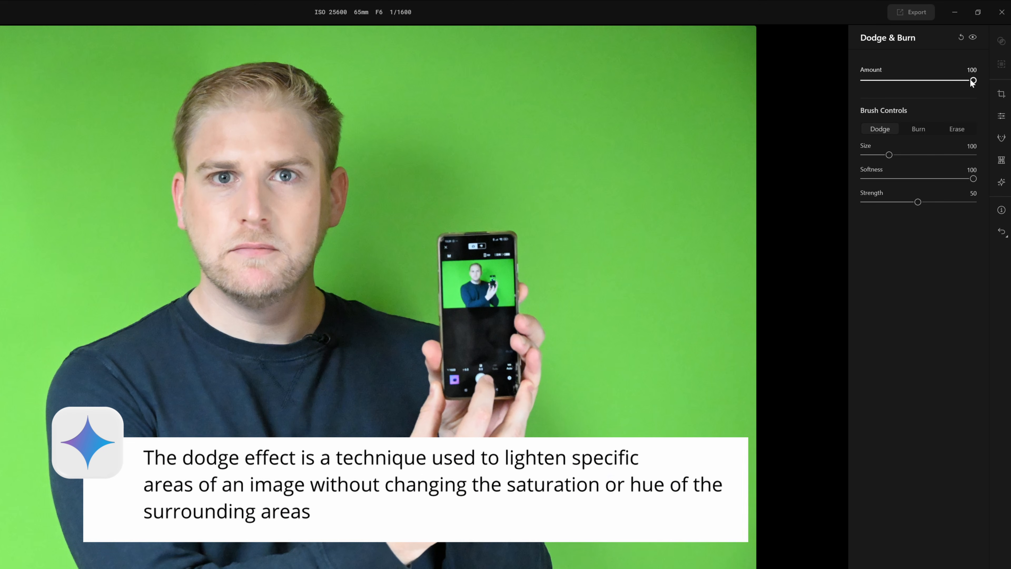
{"action": "left_click_drag", "start_coordinate": [972, 80], "coordinate": [875, 80]}
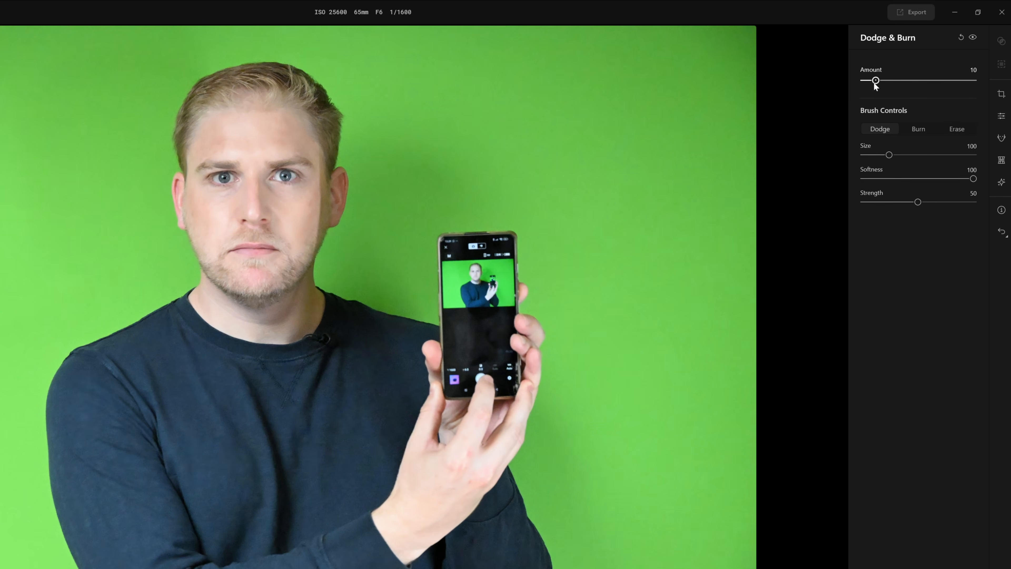
{"action": "double_click", "coordinate": [875, 81]}
{"action": "mouse_move", "coordinate": [192, 154]}
{"action": "left_mouse_down"}
{"action": "mouse_move", "coordinate": [256, 135]}
{"action": "mouse_move", "coordinate": [301, 142]}
{"action": "mouse_move", "coordinate": [223, 137]}
{"action": "mouse_move", "coordinate": [203, 149]}
{"action": "mouse_move", "coordinate": [294, 134]}
{"action": "mouse_move", "coordinate": [251, 153]}
{"action": "mouse_move", "coordinate": [236, 203]}
{"action": "mouse_move", "coordinate": [330, 205]}
{"action": "mouse_move", "coordinate": [245, 245]}
{"action": "mouse_move", "coordinate": [192, 215]}
{"action": "mouse_move", "coordinate": [317, 209]}
{"action": "mouse_move", "coordinate": [312, 200]}
{"action": "mouse_move", "coordinate": [267, 307]}
{"action": "mouse_move", "coordinate": [233, 304]}
{"action": "mouse_move", "coordinate": [288, 314]}
{"action": "mouse_move", "coordinate": [238, 321]}
{"action": "mouse_move", "coordinate": [236, 294]}
{"action": "mouse_move", "coordinate": [284, 294]}
{"action": "mouse_move", "coordinate": [291, 214]}
{"action": "mouse_move", "coordinate": [281, 319]}
{"action": "mouse_move", "coordinate": [247, 315]}
{"action": "mouse_move", "coordinate": [306, 275]}
{"action": "mouse_move", "coordinate": [289, 328]}
{"action": "mouse_move", "coordinate": [286, 314]}
{"action": "mouse_move", "coordinate": [228, 339]}
{"action": "left_mouse_up"}
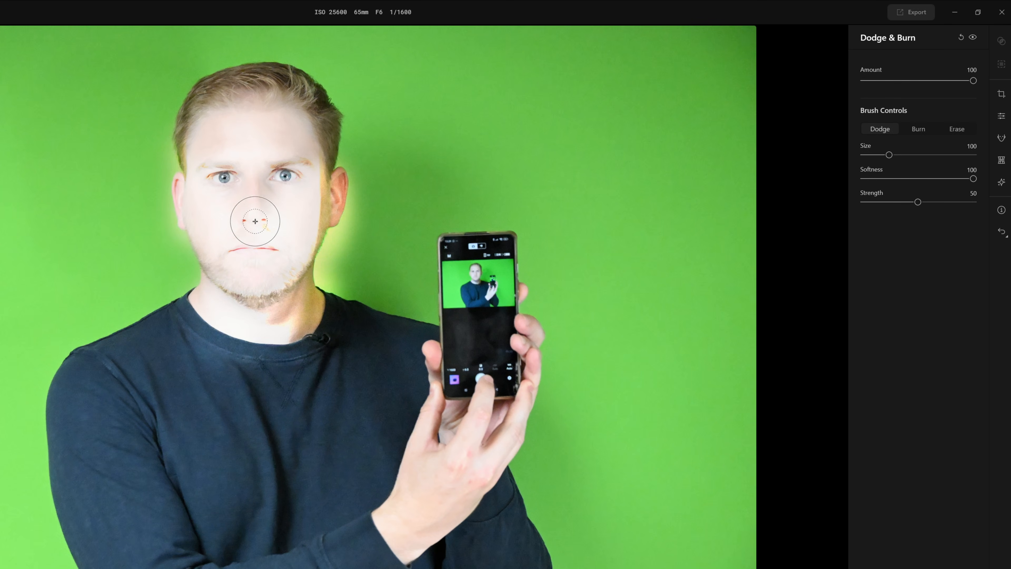
{"action": "left_click_drag", "start_coordinate": [267, 226], "coordinate": [243, 311]}
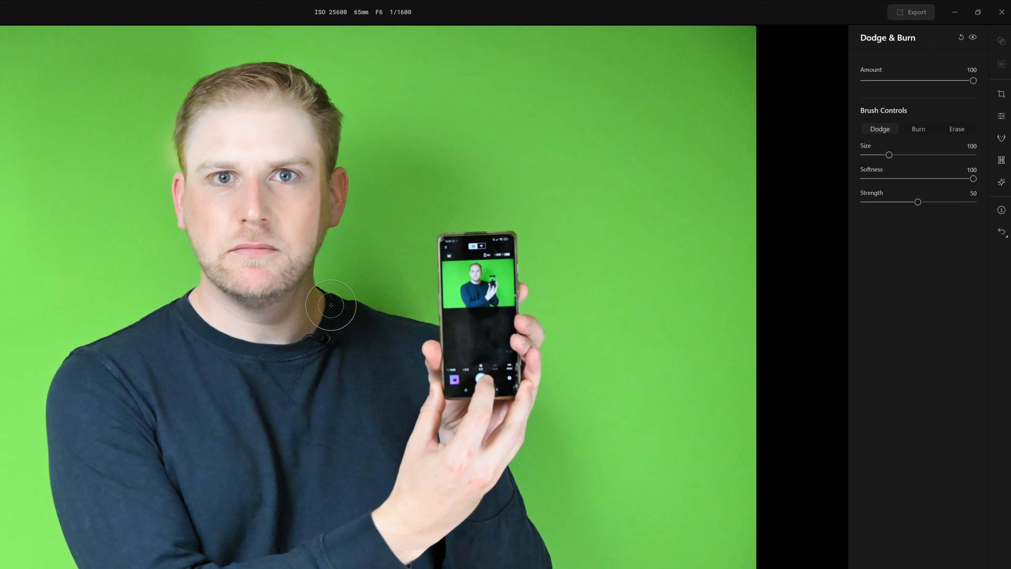
Step: Set the brush size to 38, fine-tune the Dodge & Burn amount through 4, 16 and 34, and compare using the preview
{"action": "left_click_drag", "start_coordinate": [973, 80], "coordinate": [867, 86]}
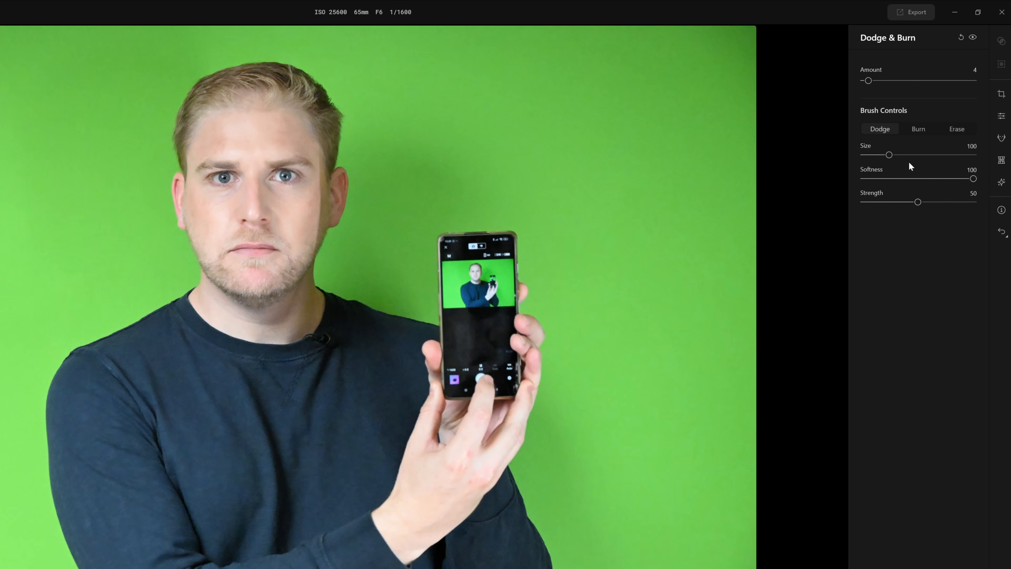
{"action": "left_click_drag", "start_coordinate": [888, 154], "coordinate": [871, 154]}
{"action": "left_click_drag", "start_coordinate": [868, 81], "coordinate": [880, 81]}
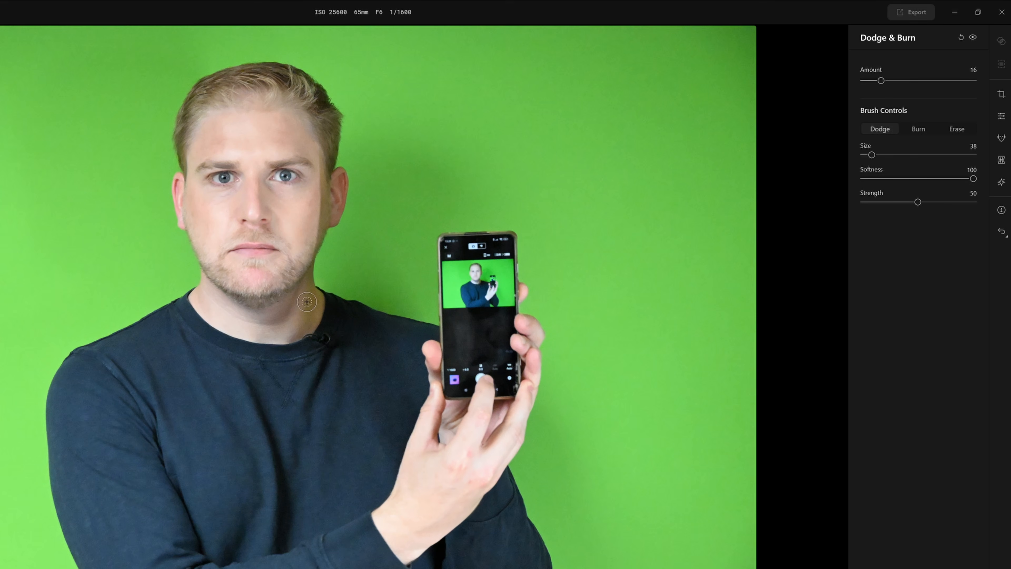
{"action": "left_click_drag", "start_coordinate": [881, 81], "coordinate": [896, 81]}
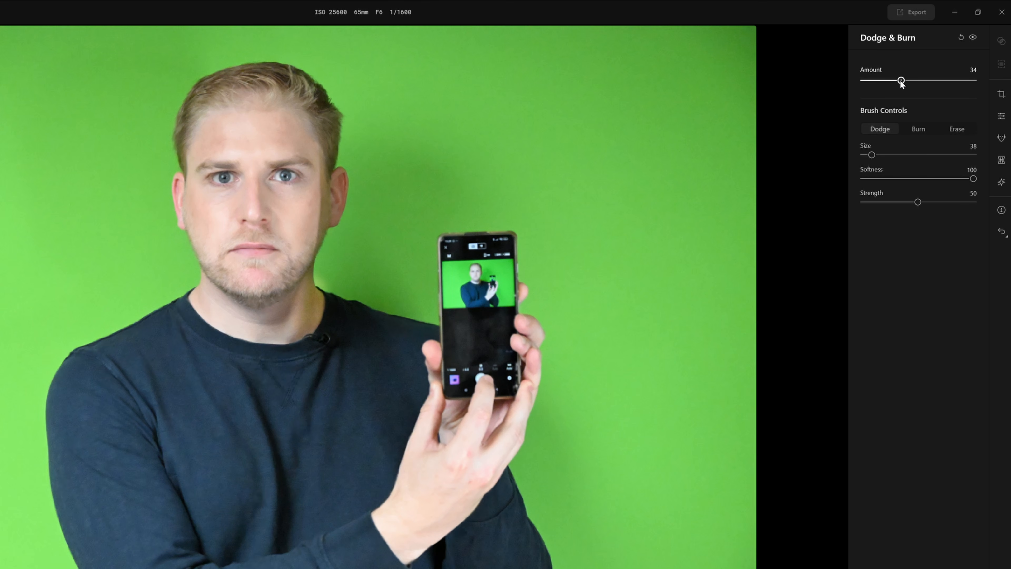
{"action": "left_click_drag", "start_coordinate": [900, 80], "coordinate": [914, 81]}
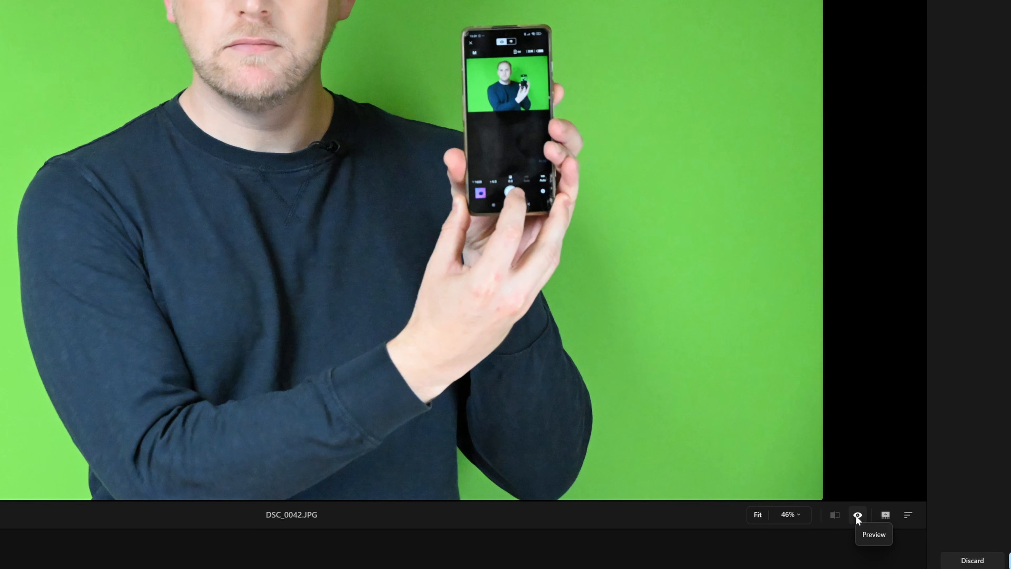
{"action": "left_click", "coordinate": [857, 517]}
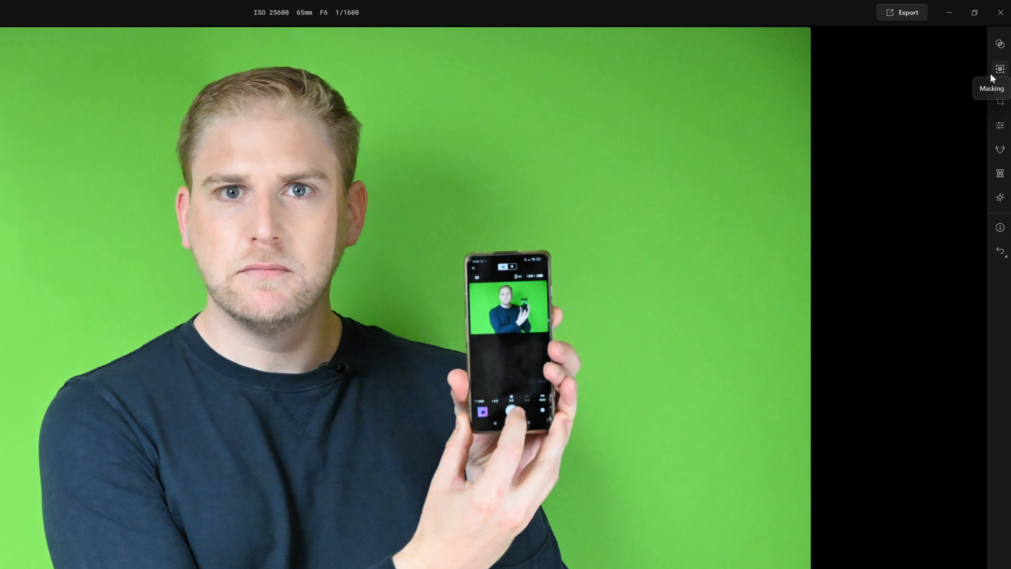
{"action": "left_click", "coordinate": [1000, 70]}
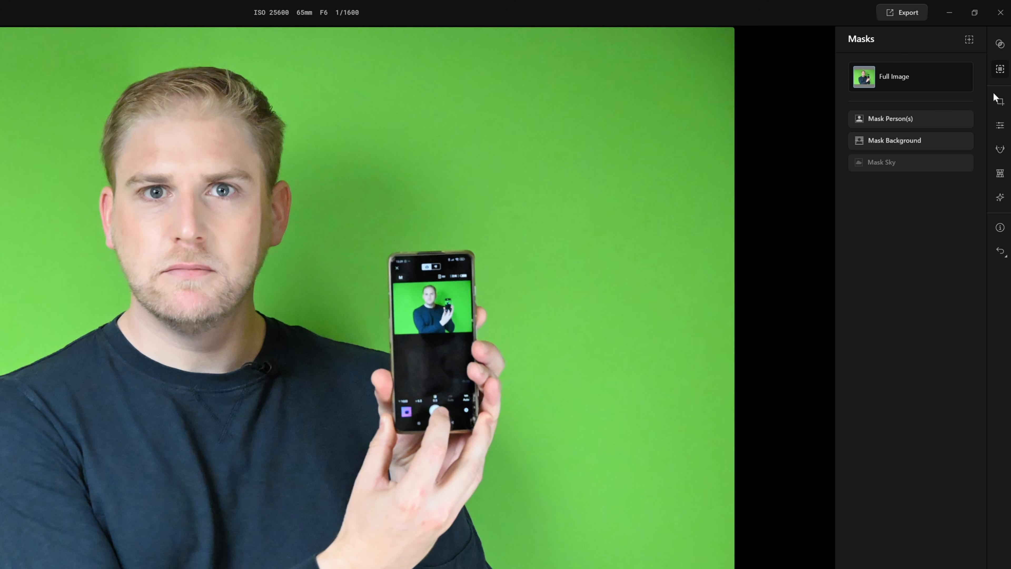
{"action": "left_click", "coordinate": [1000, 199]}
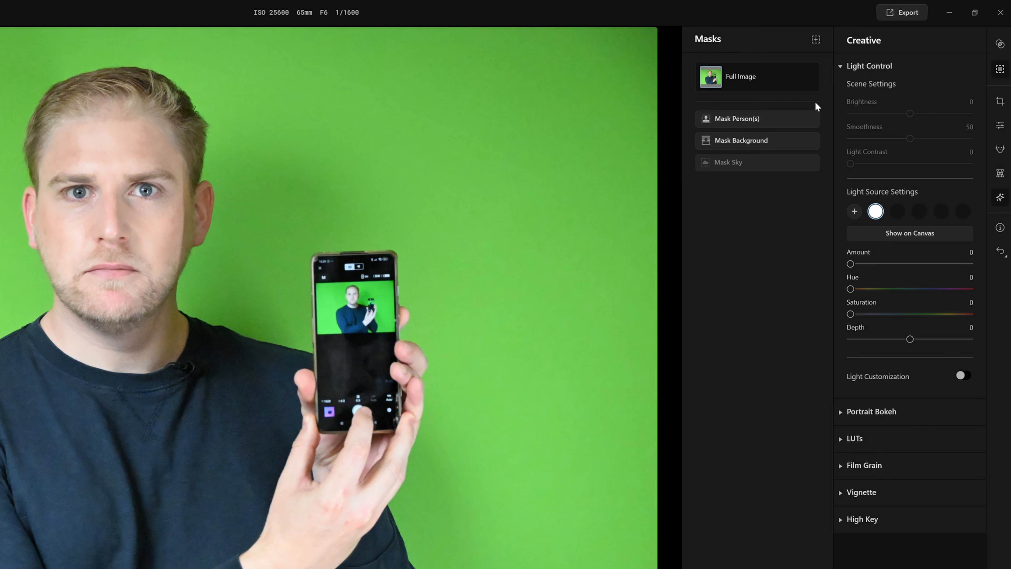
{"action": "left_click", "coordinate": [999, 198]}
Step: Apply the Golden Hour color preset to the portrait and reduce its strength to 49
{"action": "left_click", "coordinate": [999, 45]}
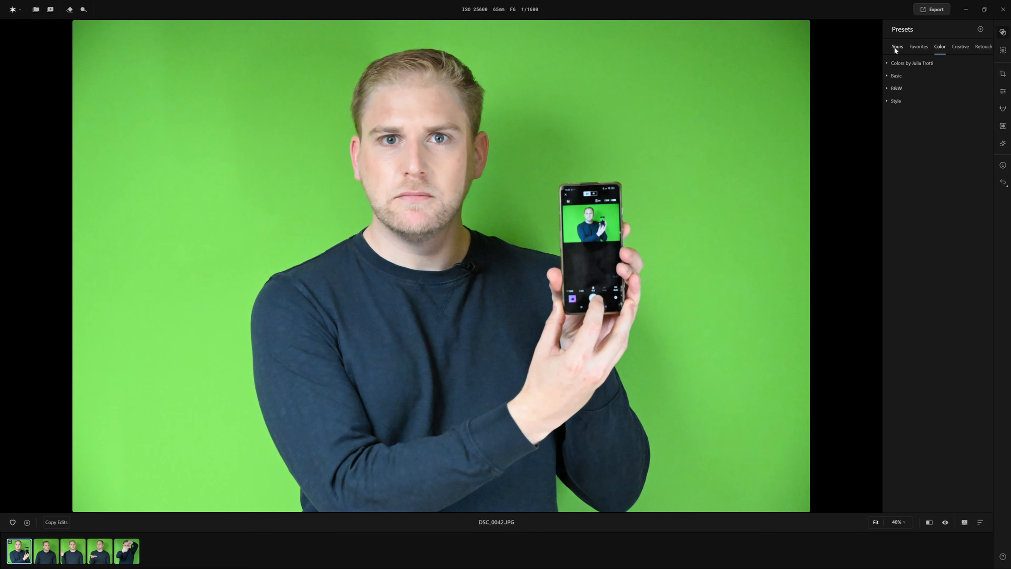
{"action": "left_click", "coordinate": [919, 47]}
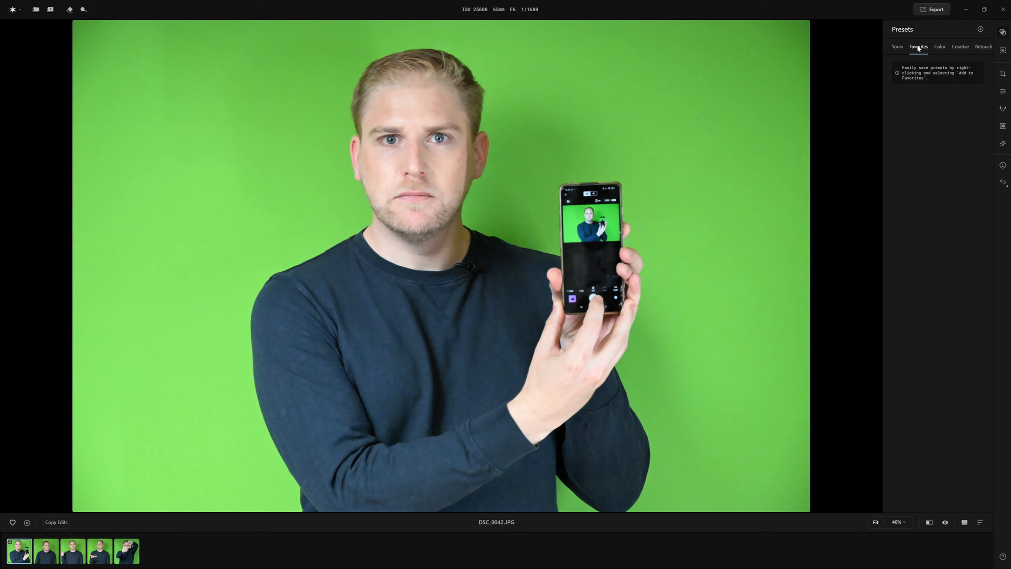
{"action": "left_click", "coordinate": [938, 47]}
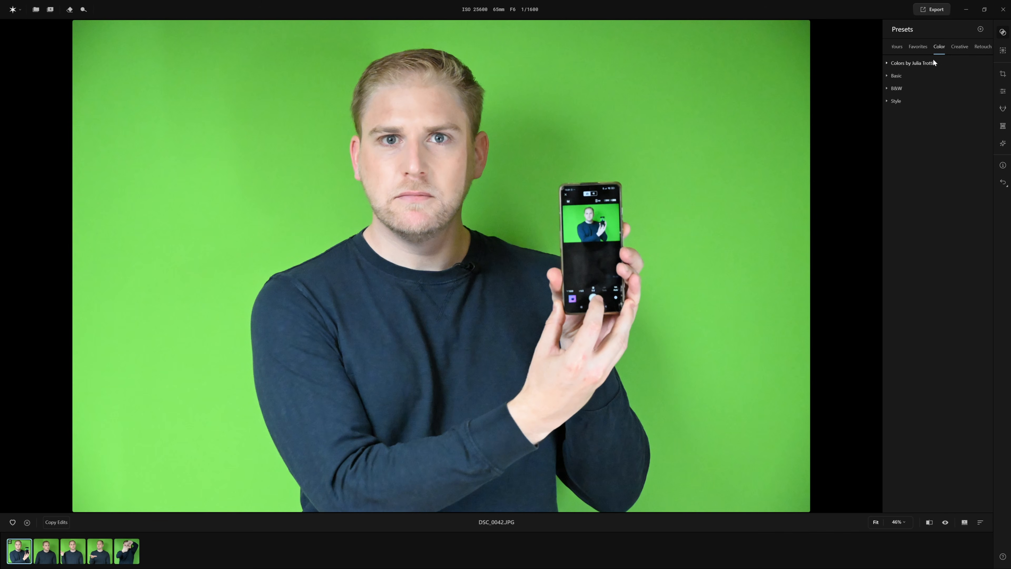
{"action": "left_click", "coordinate": [887, 63]}
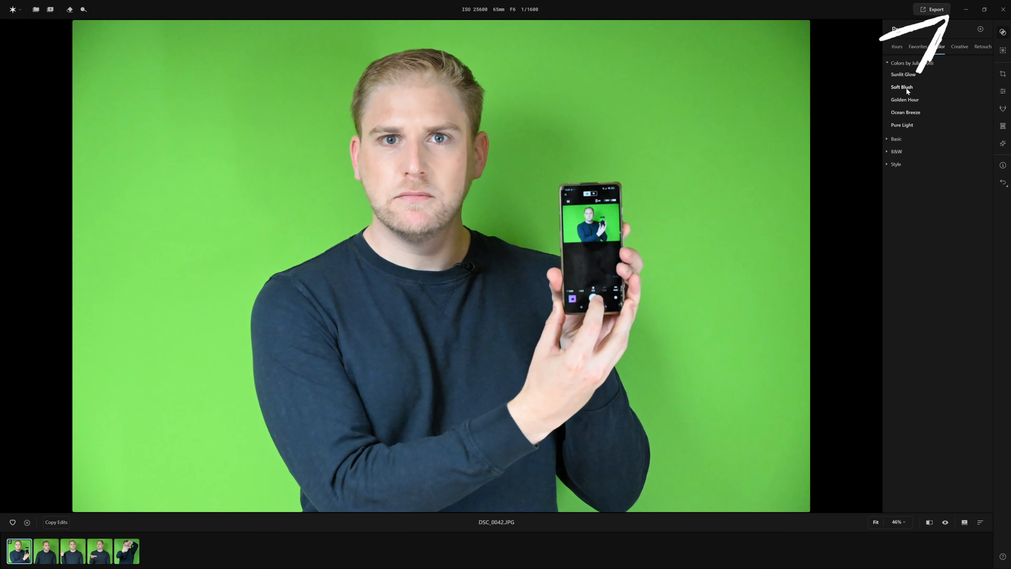
{"action": "left_click", "coordinate": [900, 97]}
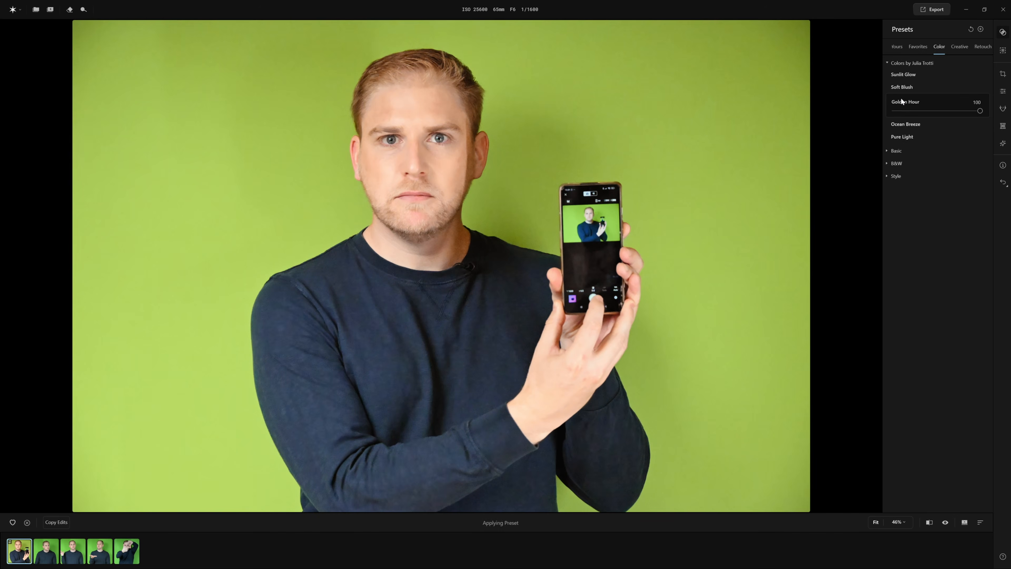
{"action": "left_click_drag", "start_coordinate": [968, 110], "coordinate": [936, 112]}
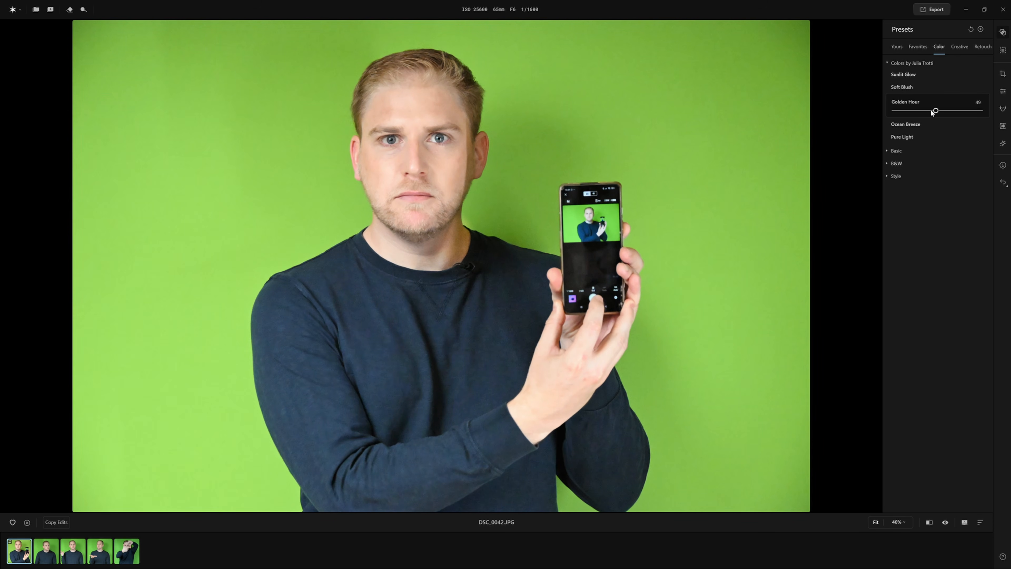
Step: Try the Ocean Breeze color preset at strength 83, and replace it with Sunlit Glow at 100
{"action": "left_click", "coordinate": [922, 125]}
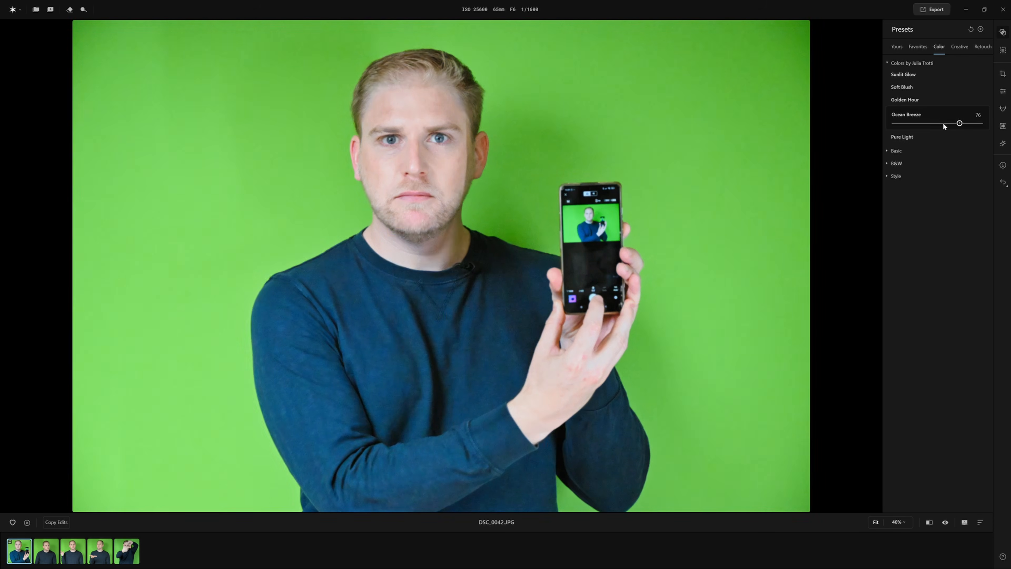
{"action": "left_click_drag", "start_coordinate": [942, 122], "coordinate": [952, 124]}
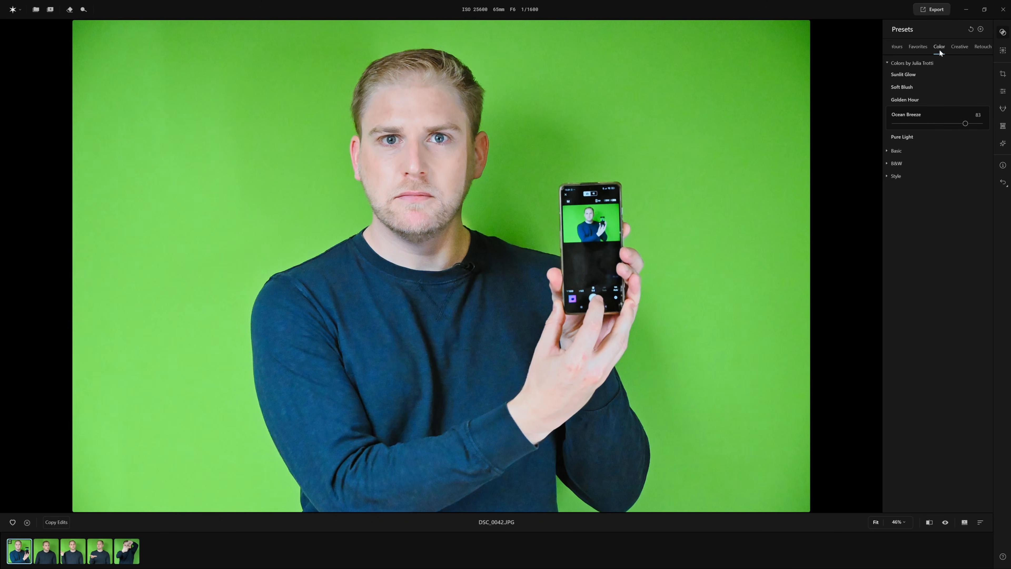
{"action": "left_click", "coordinate": [909, 75]}
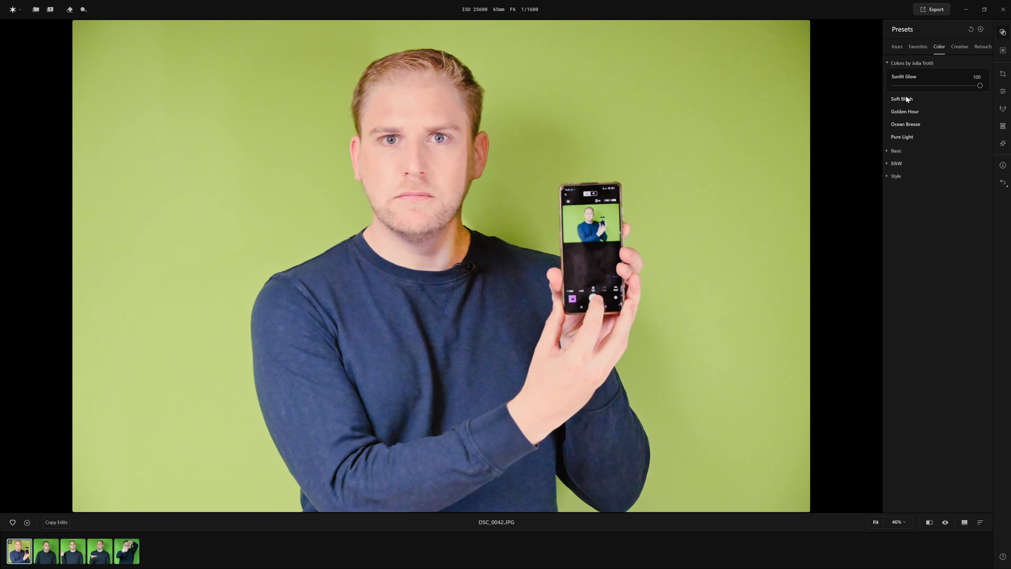
Step: Look through the Creative, Retouch, Favorites and Yours preset categories to see which presets each one offers
{"action": "left_click", "coordinate": [959, 49]}
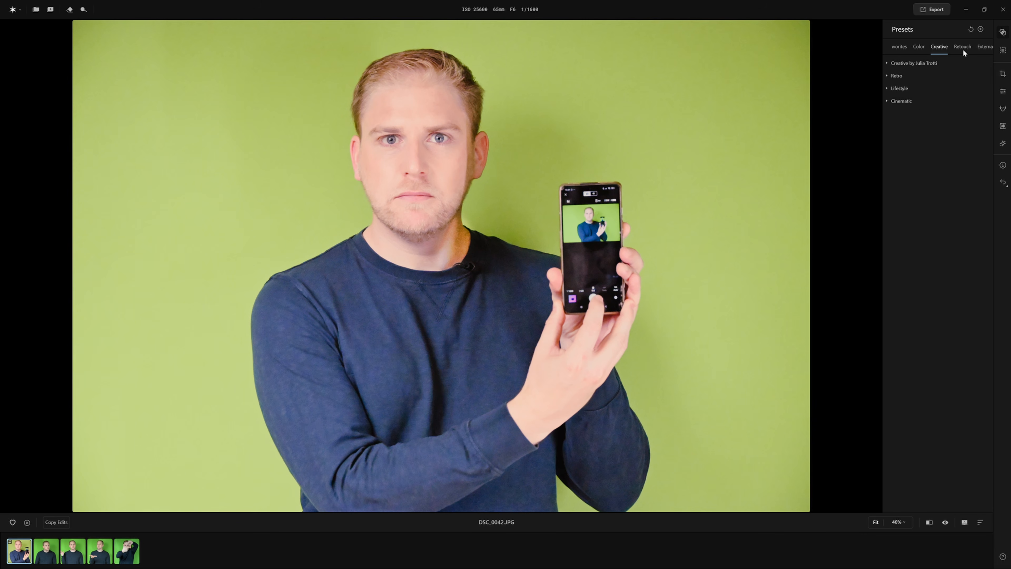
{"action": "left_click", "coordinate": [963, 47]}
{"action": "left_click", "coordinate": [975, 48]}
{"action": "left_click", "coordinate": [933, 49]}
{"action": "left_click", "coordinate": [898, 47]}
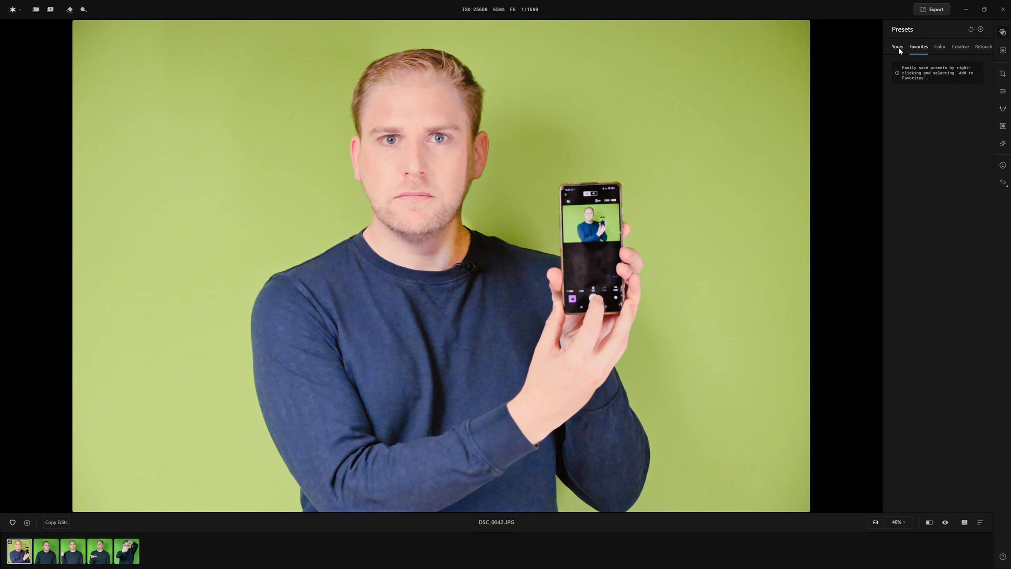
{"action": "left_click", "coordinate": [898, 47]}
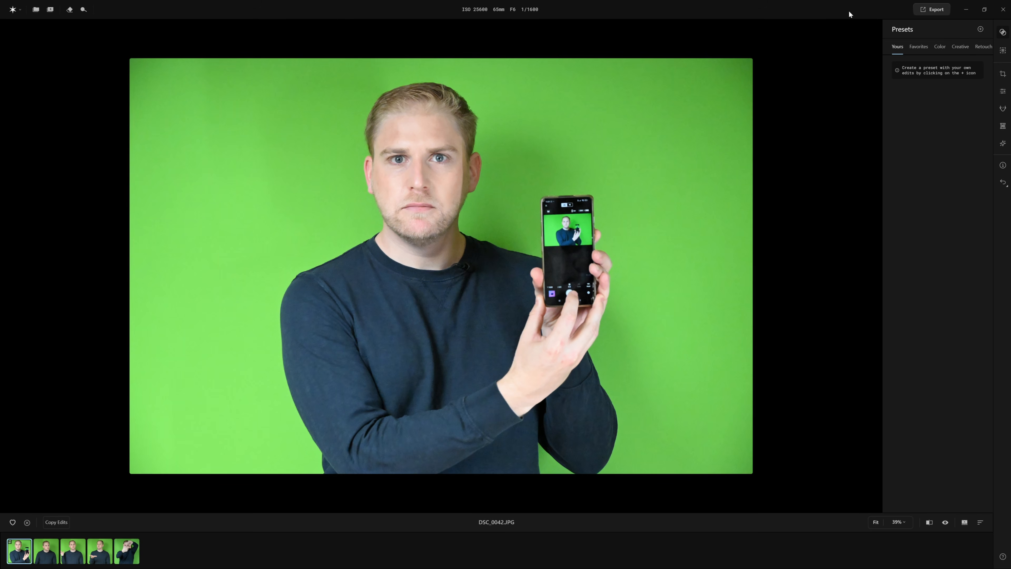
Step: Save the current edits as a custom preset named Temp and test its strength across the full range
{"action": "left_click", "coordinate": [981, 30]}
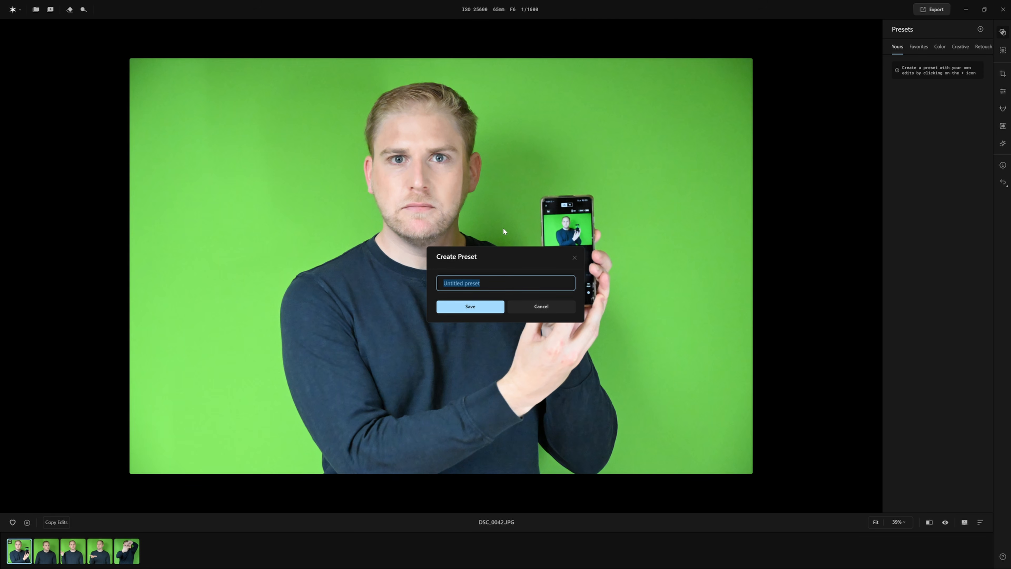
{"action": "type", "text": "Temp"}
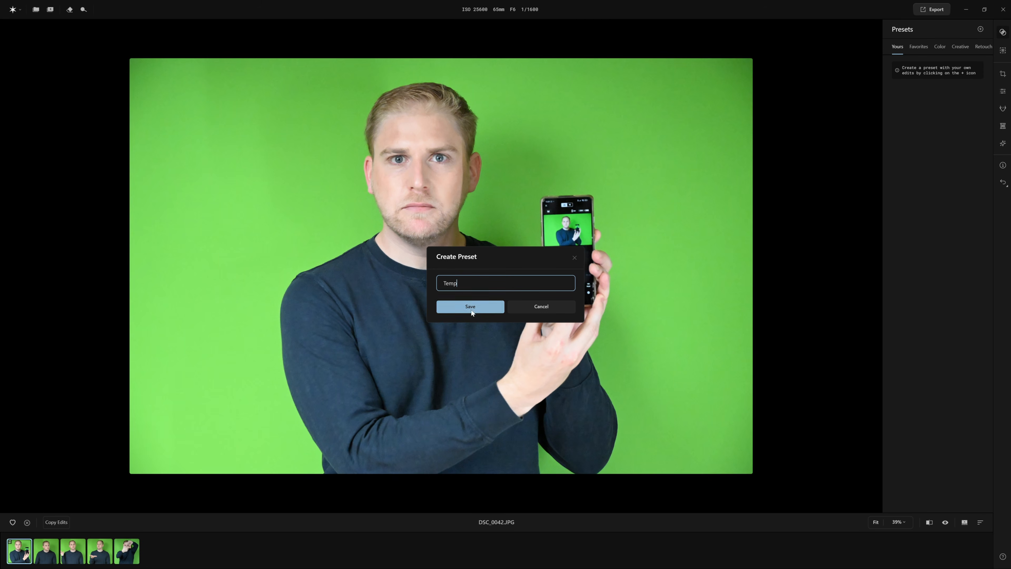
{"action": "left_click", "coordinate": [471, 307]}
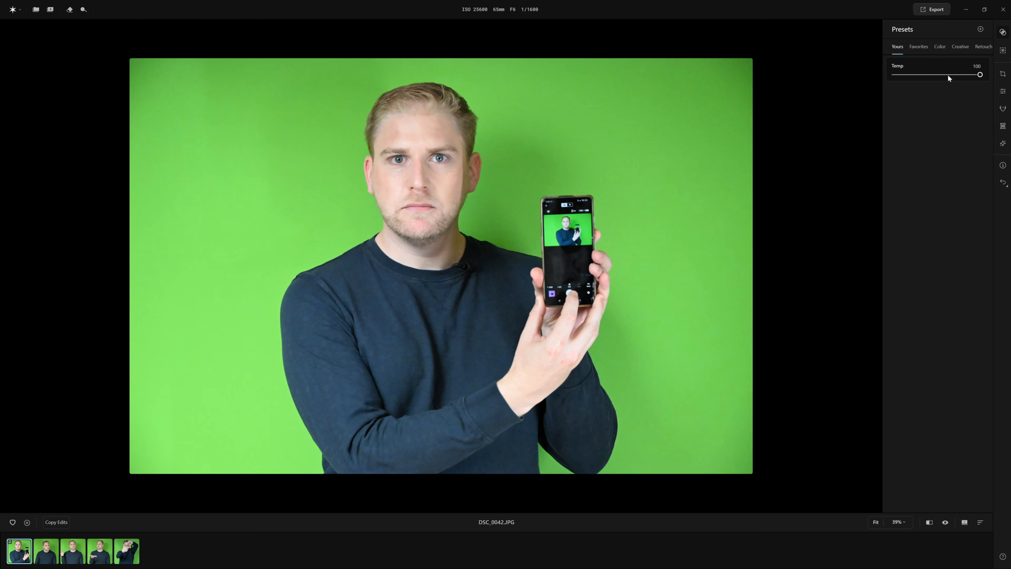
{"action": "left_click_drag", "start_coordinate": [980, 75], "coordinate": [894, 75]}
{"action": "left_click_drag", "start_coordinate": [894, 76], "coordinate": [992, 89]}
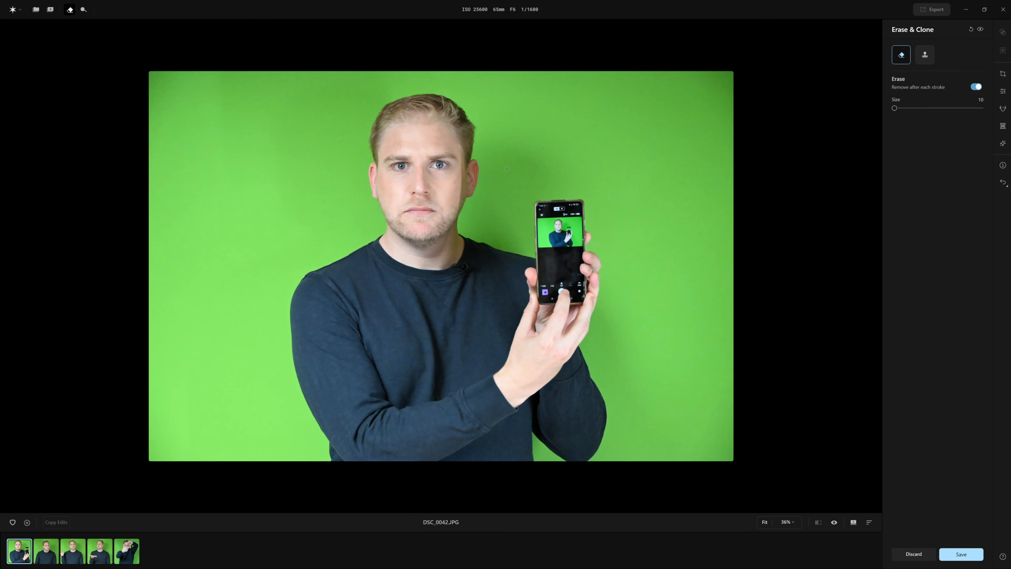
Step: Erase the small dark spot on the man's cheek near his ear with the Erase brush at size 10
{"action": "scroll", "coordinate": [464, 197], "scroll_direction": "up", "scroll_amount": 5}
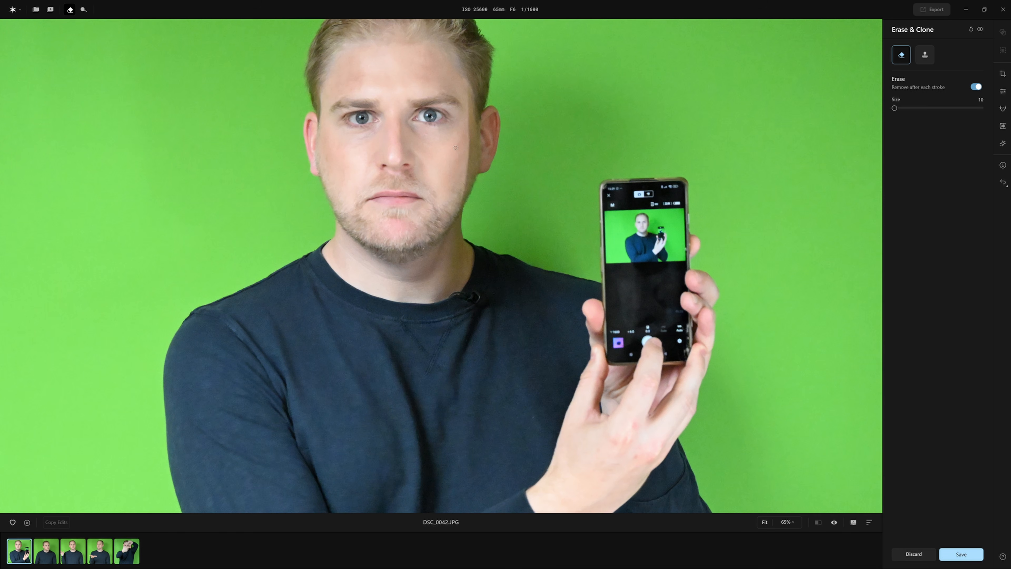
{"action": "left_click", "coordinate": [457, 146]}
{"action": "left_click_drag", "start_coordinate": [462, 144], "coordinate": [461, 142]}
Step: Create a background mask and a person mask, and preview the area each one covers
{"action": "left_click", "coordinate": [1003, 50]}
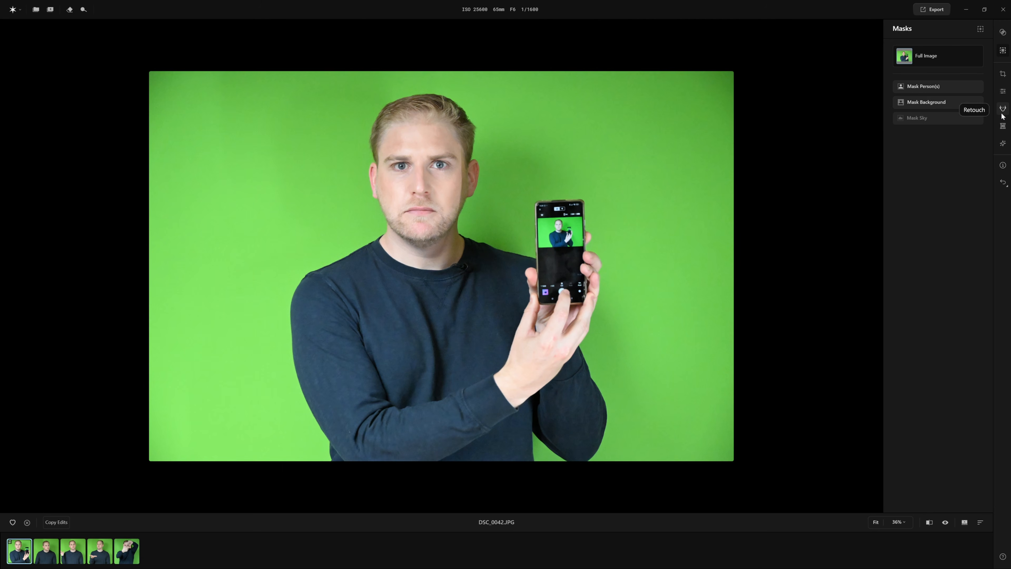
{"action": "left_click", "coordinate": [916, 102]}
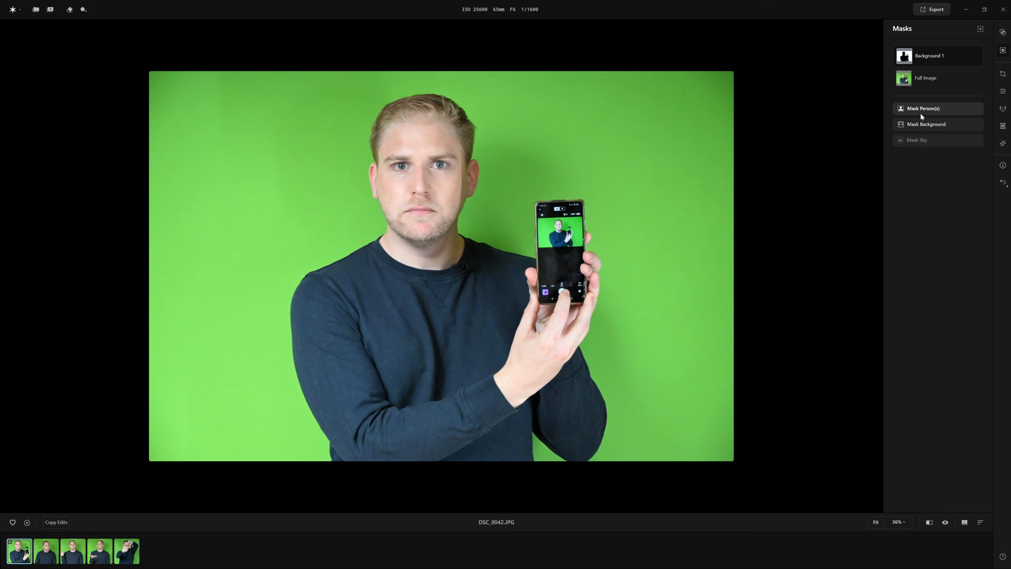
{"action": "left_click", "coordinate": [919, 108]}
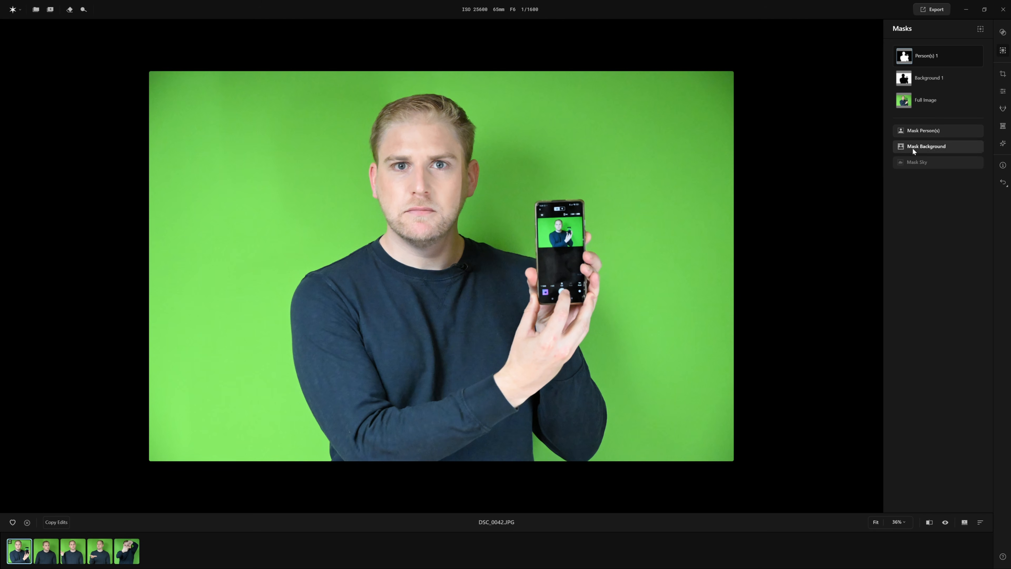
{"action": "mouse_move", "coordinate": [903, 80]}
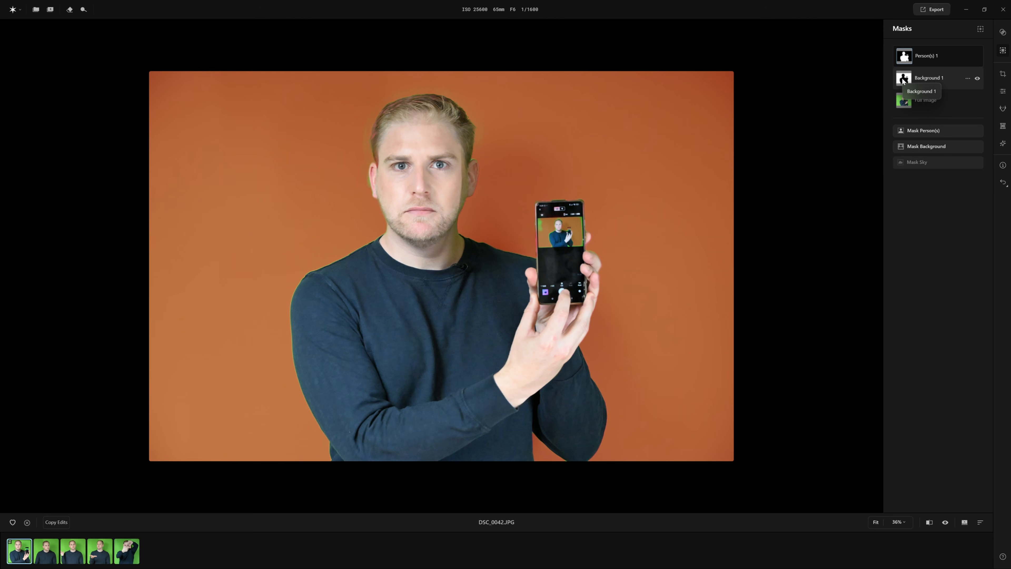
{"action": "mouse_move", "coordinate": [907, 58]}
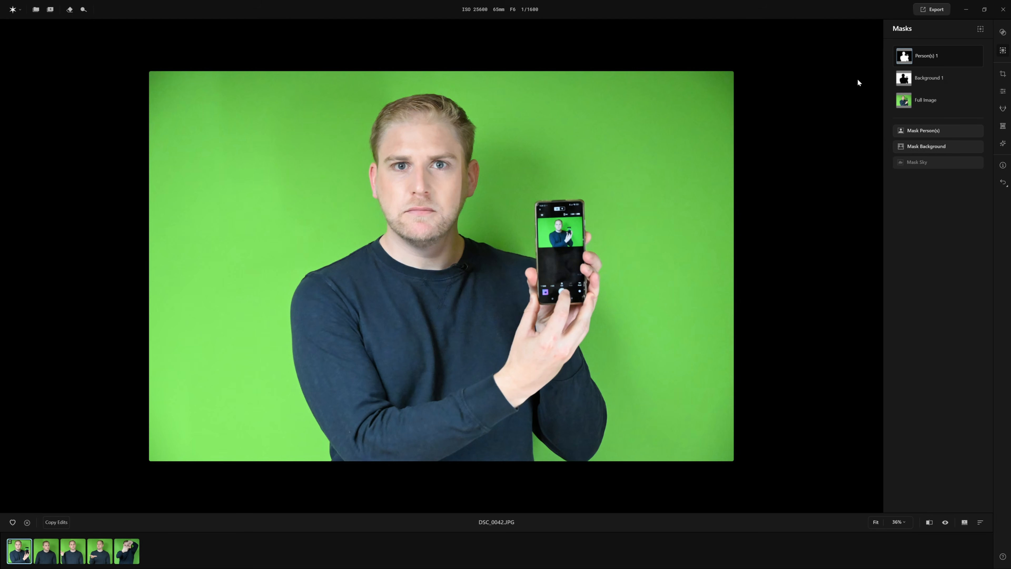
Step: Try a slightly higher light source amount in Light Control on the Person(s) 1 mask
{"action": "left_click", "coordinate": [1003, 144]}
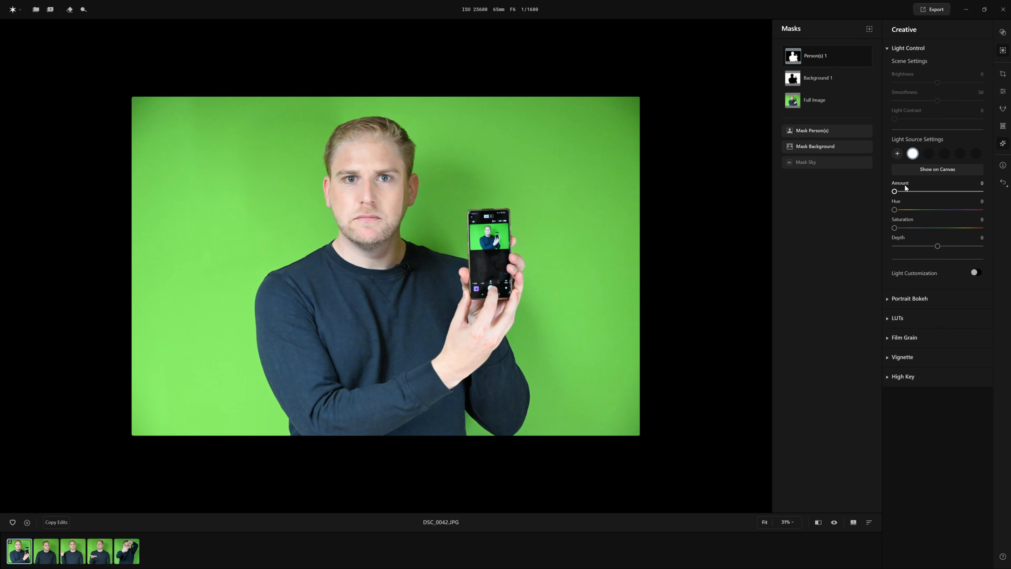
{"action": "left_click_drag", "start_coordinate": [894, 192], "coordinate": [914, 191]}
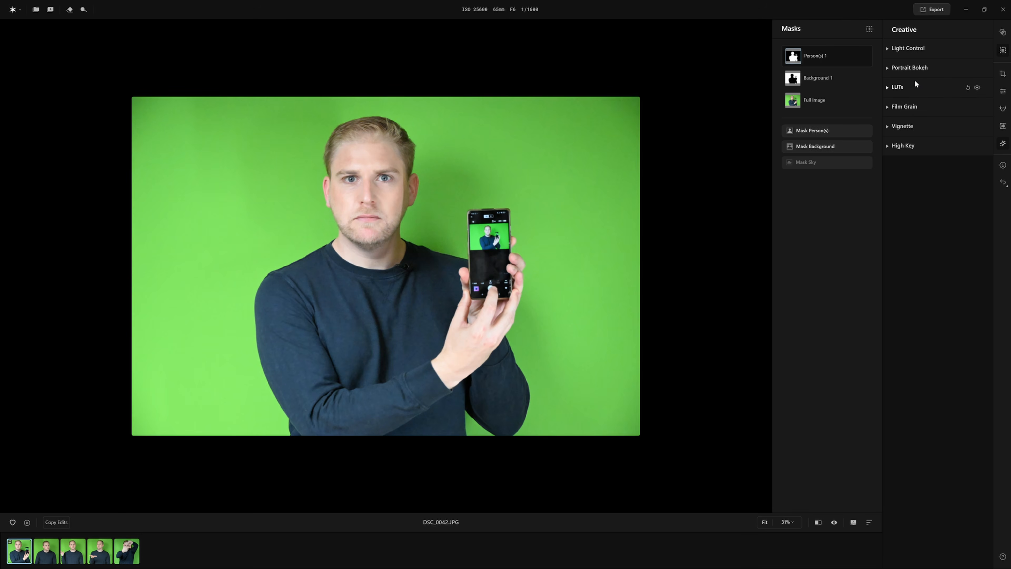
Step: Try Film Grain at amount 100 on the Background 1 mask, make the grain coarser, and hide the masks
{"action": "left_click", "coordinate": [886, 106]}
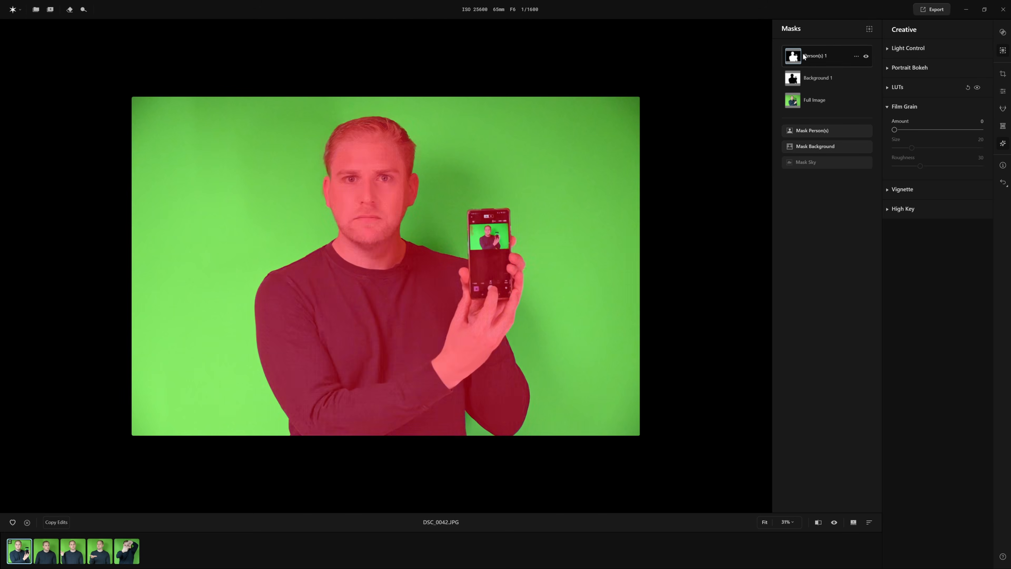
{"action": "left_click", "coordinate": [806, 78]}
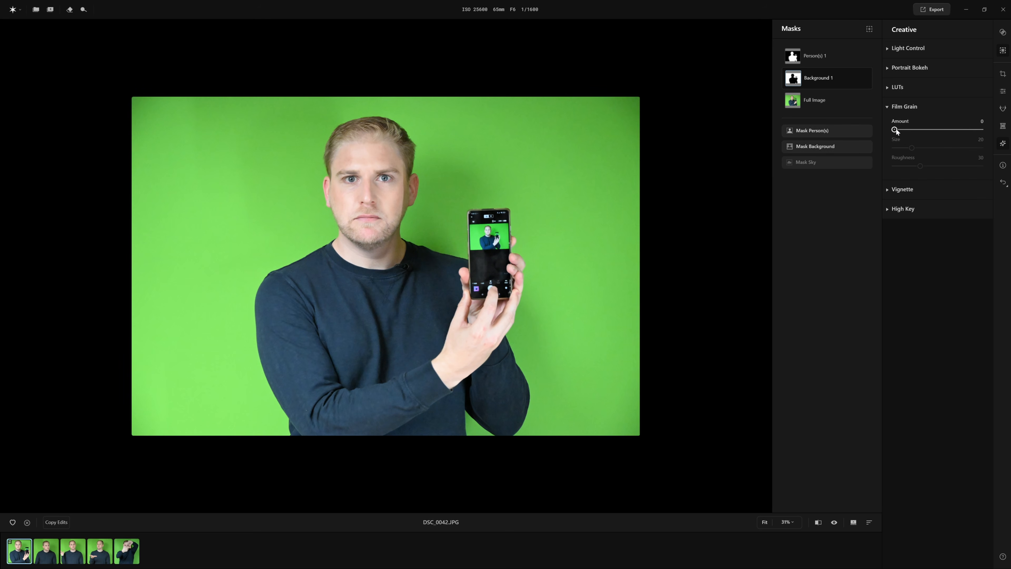
{"action": "left_click_drag", "start_coordinate": [894, 130], "coordinate": [980, 130]}
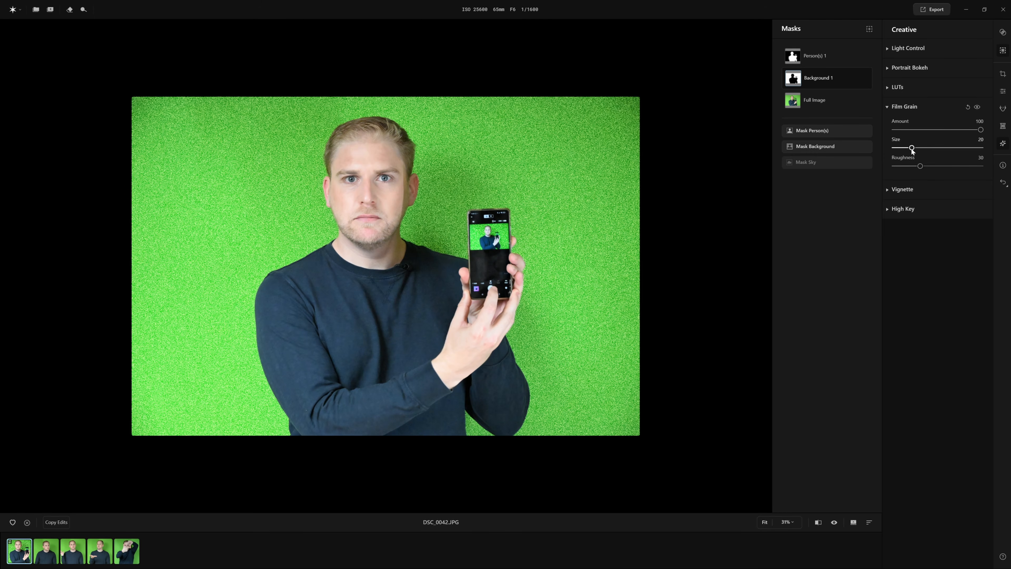
{"action": "left_click_drag", "start_coordinate": [912, 148], "coordinate": [977, 165]}
{"action": "left_click", "coordinate": [1003, 51]}
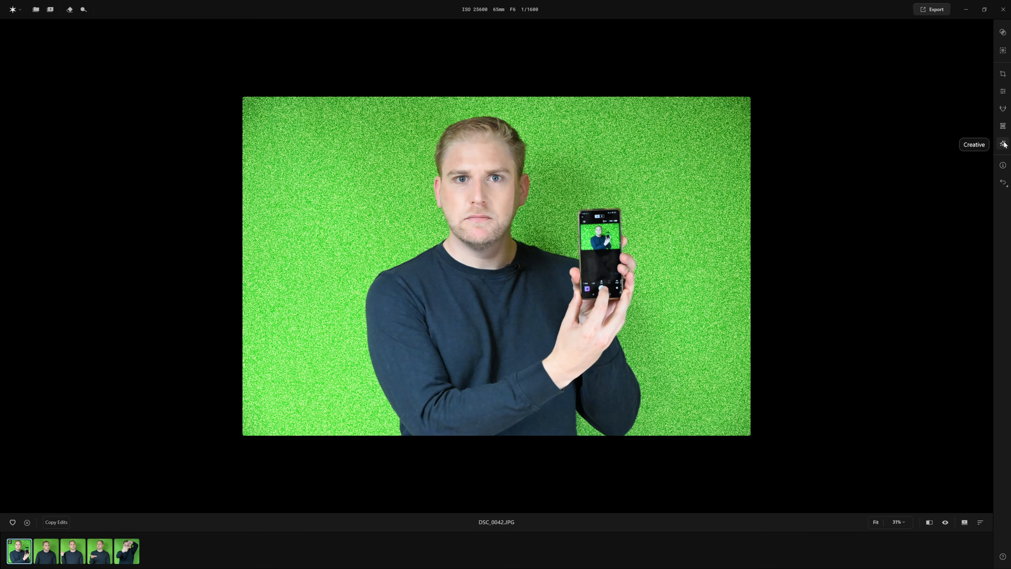
Step: Review the crop ratio choices for the photo, keep the Original ratio, and try rotating the image
{"action": "left_click", "coordinate": [1003, 73]}
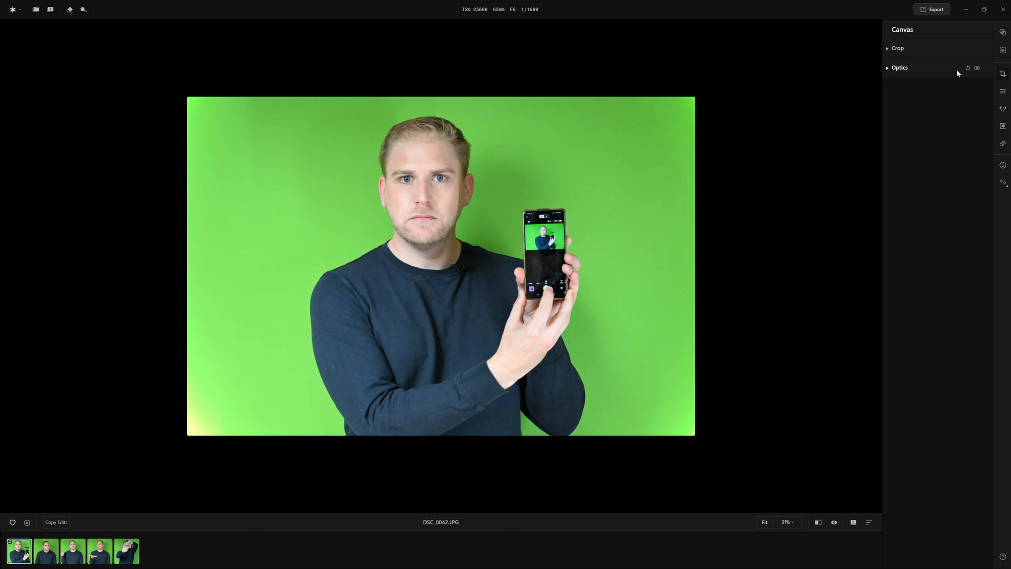
{"action": "left_click", "coordinate": [886, 49]}
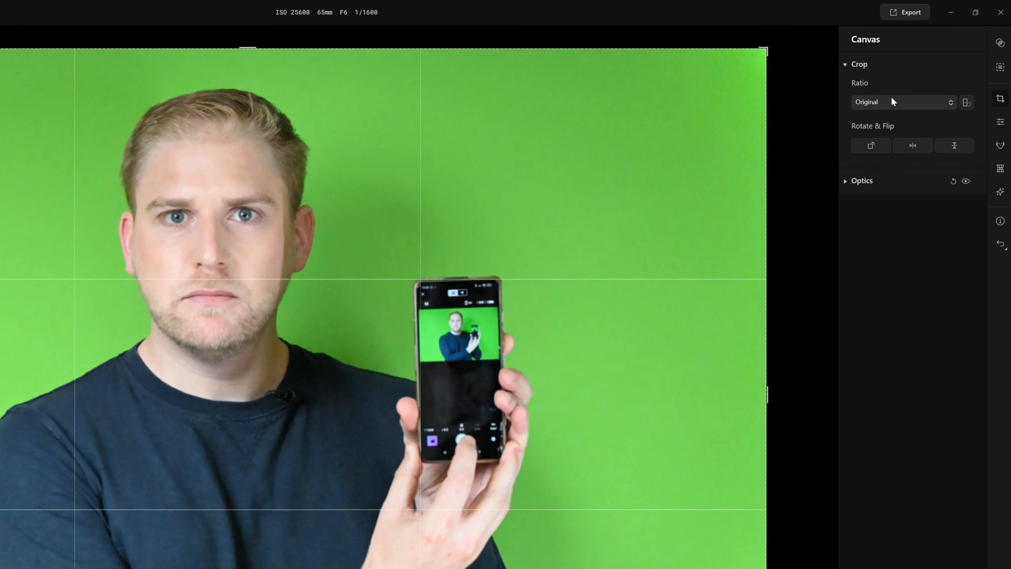
{"action": "left_click", "coordinate": [892, 98]}
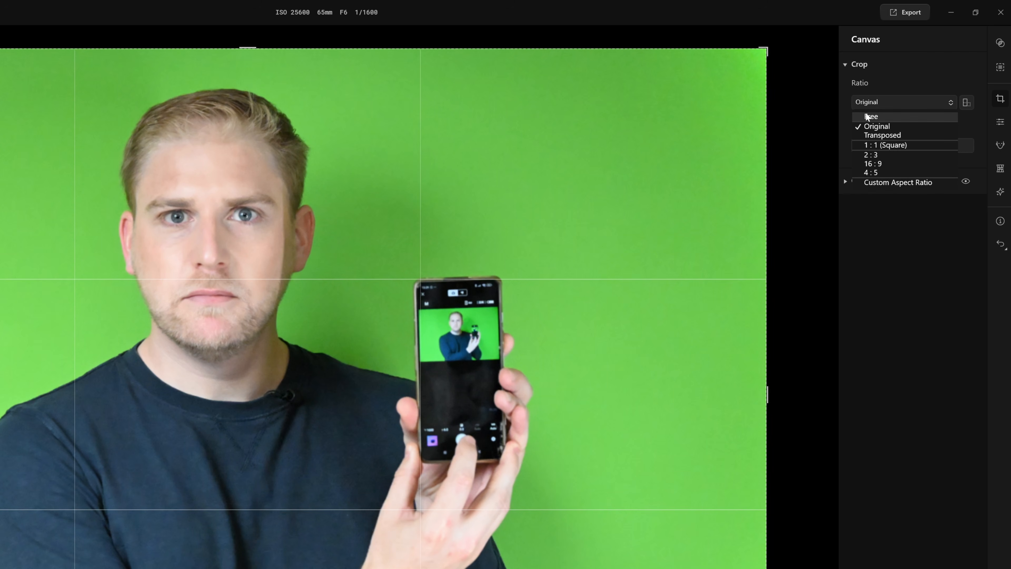
{"action": "left_click", "coordinate": [875, 126]}
{"action": "left_click", "coordinate": [874, 146]}
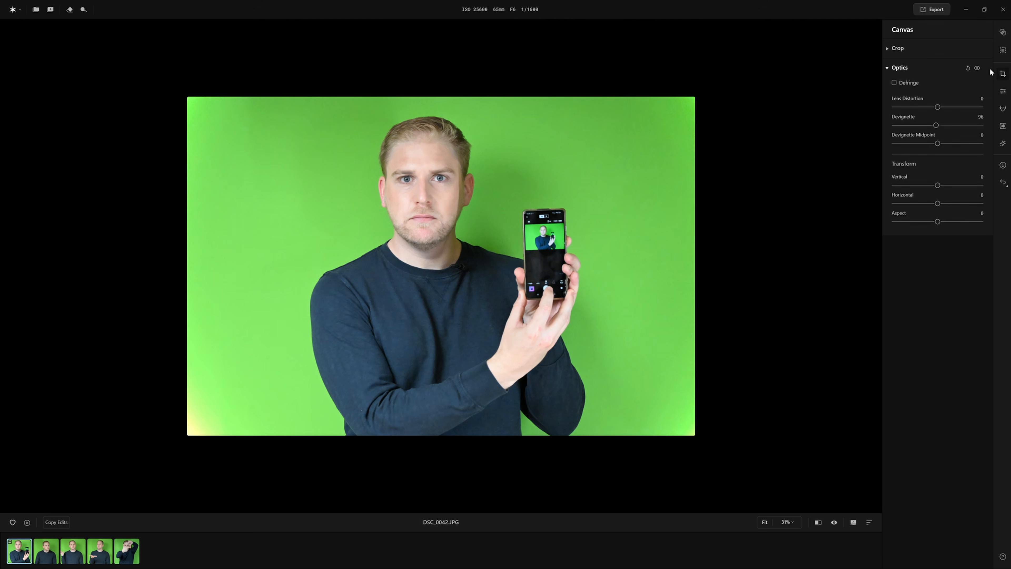
Step: Apply Film Grain to the Background 1 mask with the amount and roughness at their maximum
{"action": "left_click", "coordinate": [1000, 52]}
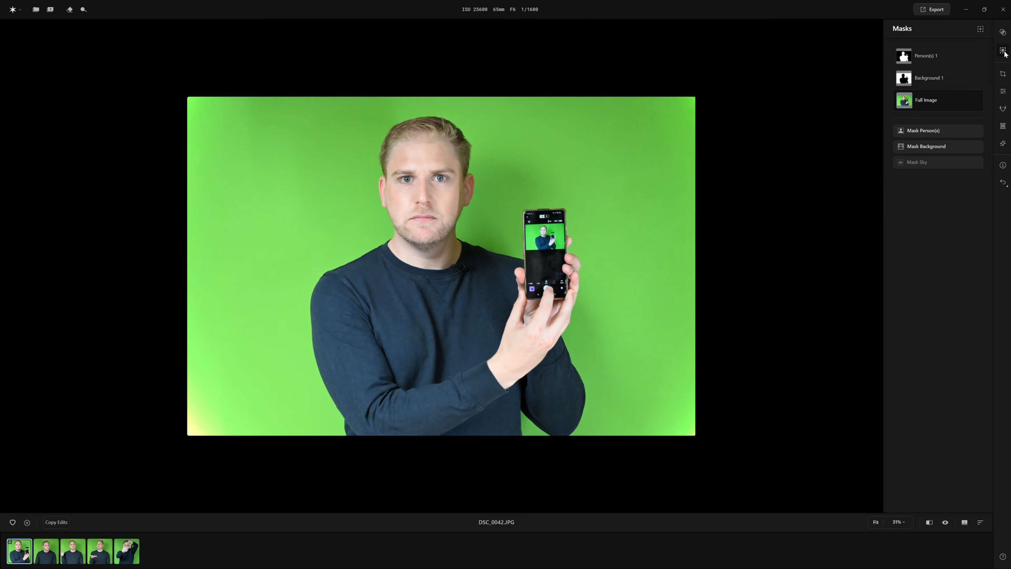
{"action": "left_click", "coordinate": [928, 77]}
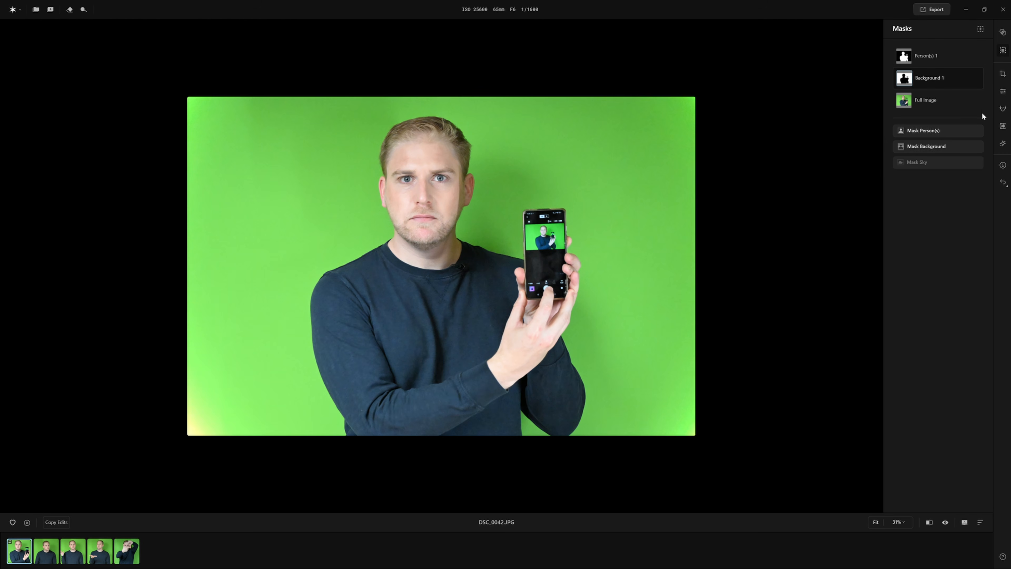
{"action": "left_click", "coordinate": [1003, 144]}
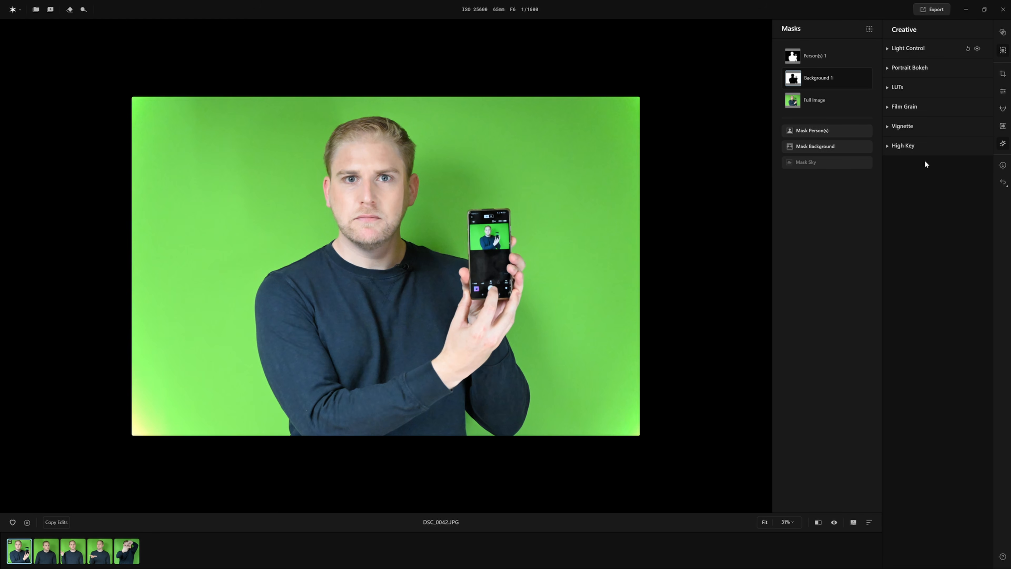
{"action": "left_click", "coordinate": [888, 108]}
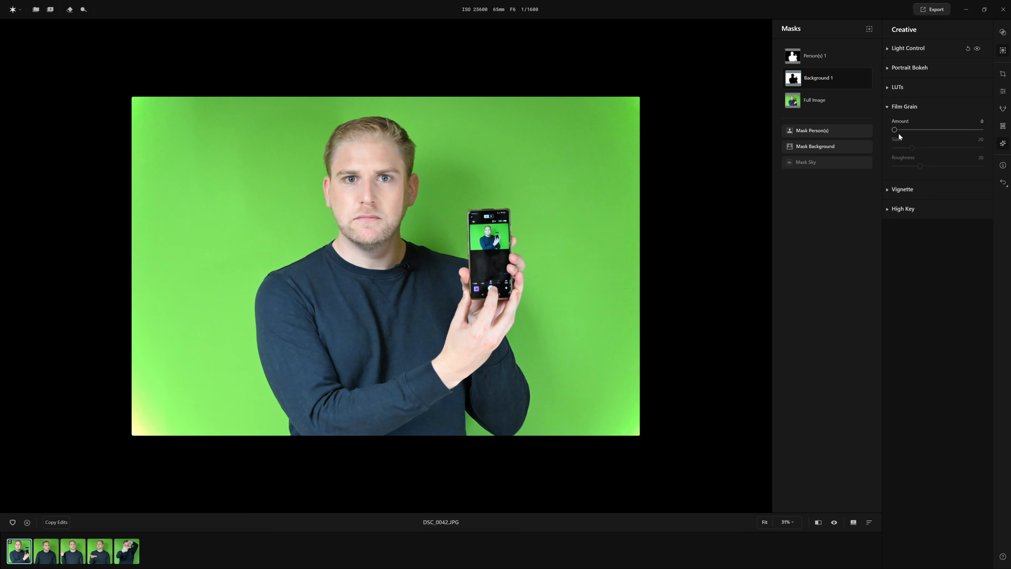
{"action": "left_click_drag", "start_coordinate": [894, 130], "coordinate": [985, 132]}
{"action": "left_click_drag", "start_coordinate": [920, 166], "coordinate": [984, 171]}
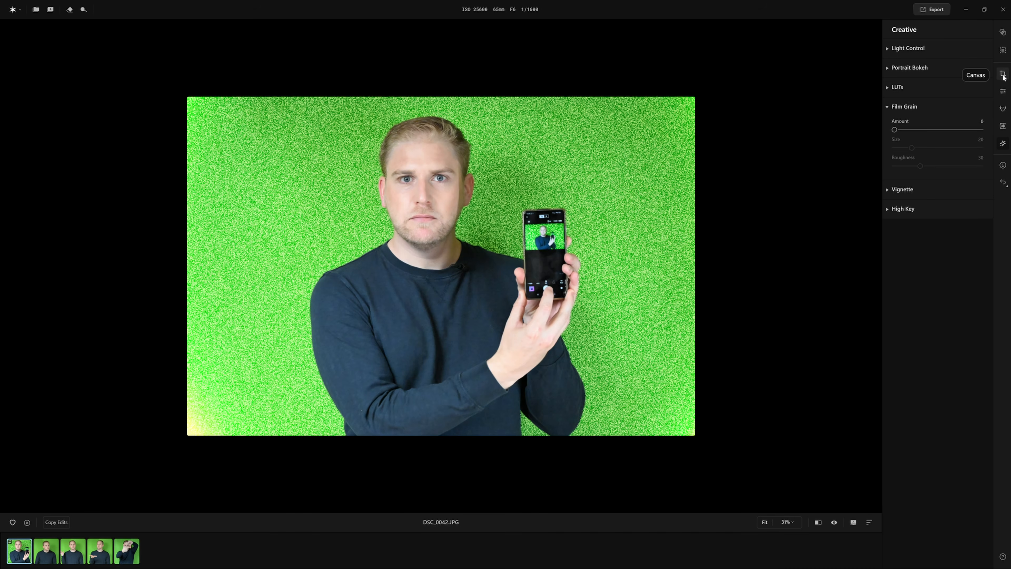
Step: Set the Lens Distortion in the Optics settings to 100, and reset it to its default
{"action": "left_click", "coordinate": [1003, 75]}
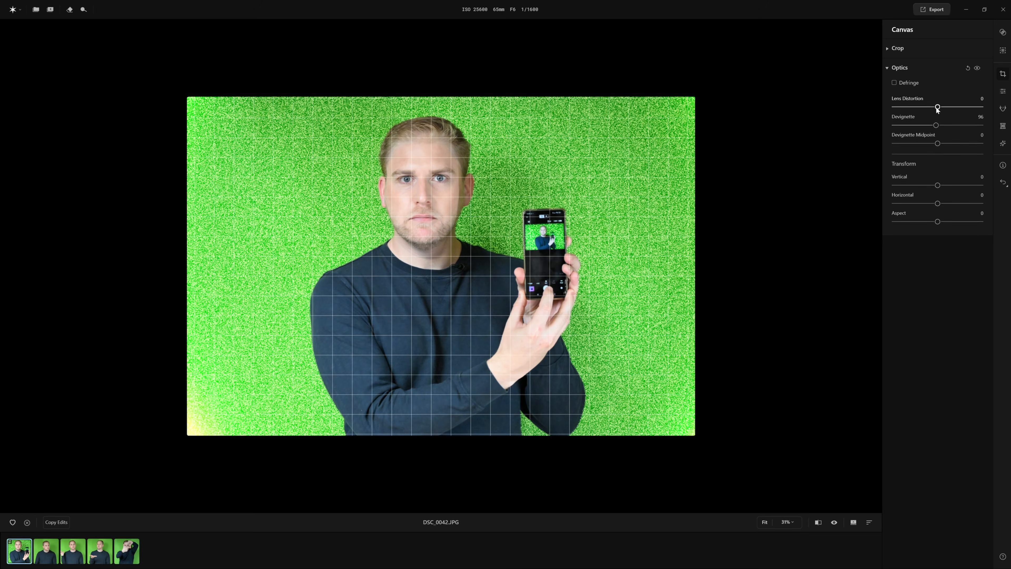
{"action": "left_click_drag", "start_coordinate": [937, 107], "coordinate": [981, 107]}
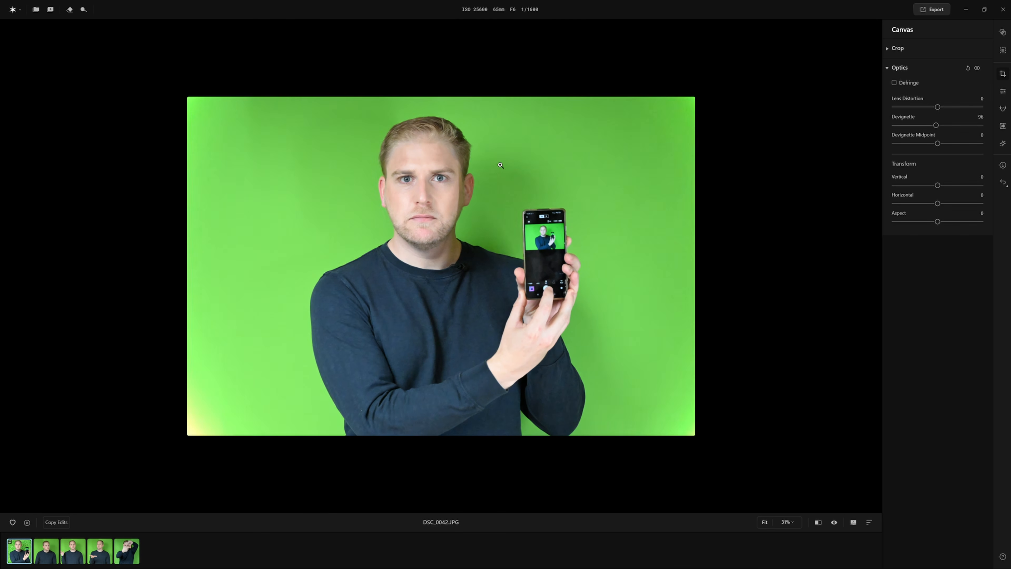
{"action": "left_click_drag", "start_coordinate": [937, 107], "coordinate": [995, 112]}
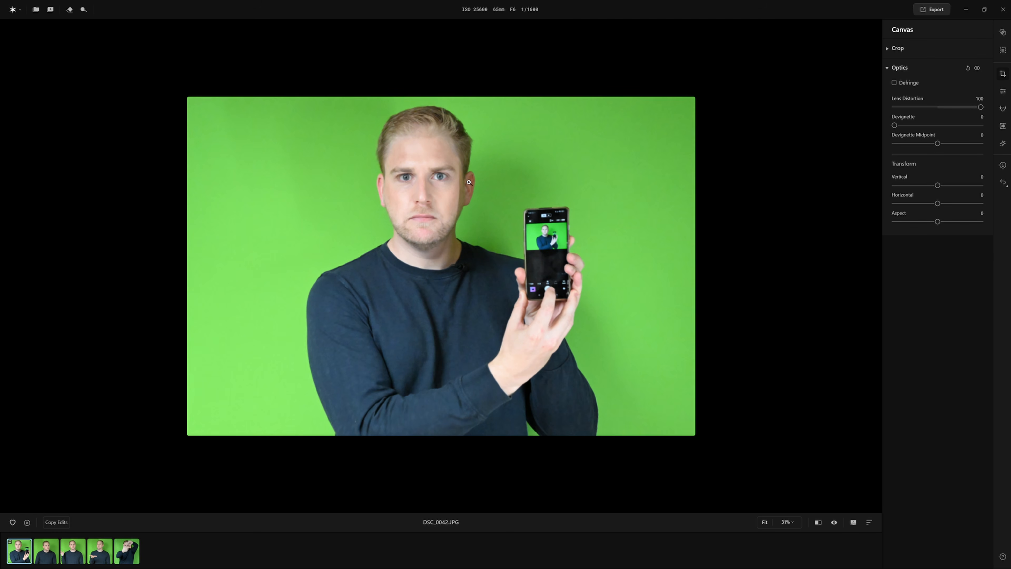
{"action": "double_click", "coordinate": [910, 106]}
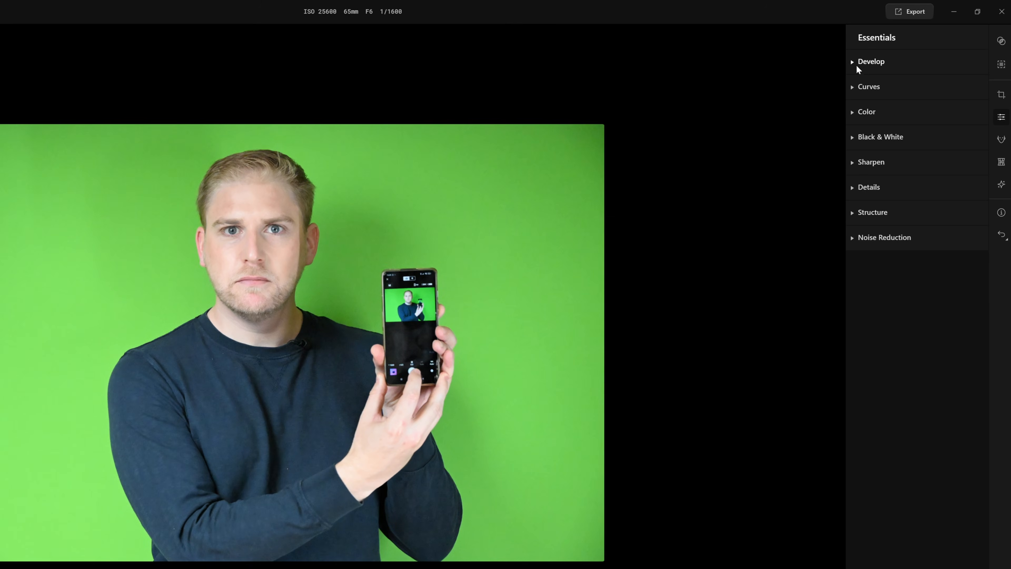
Step: Review the Develop, Curves, Color and Black & White settings of the Essentials adjustments
{"action": "left_click", "coordinate": [852, 61]}
{"action": "left_click", "coordinate": [857, 88]}
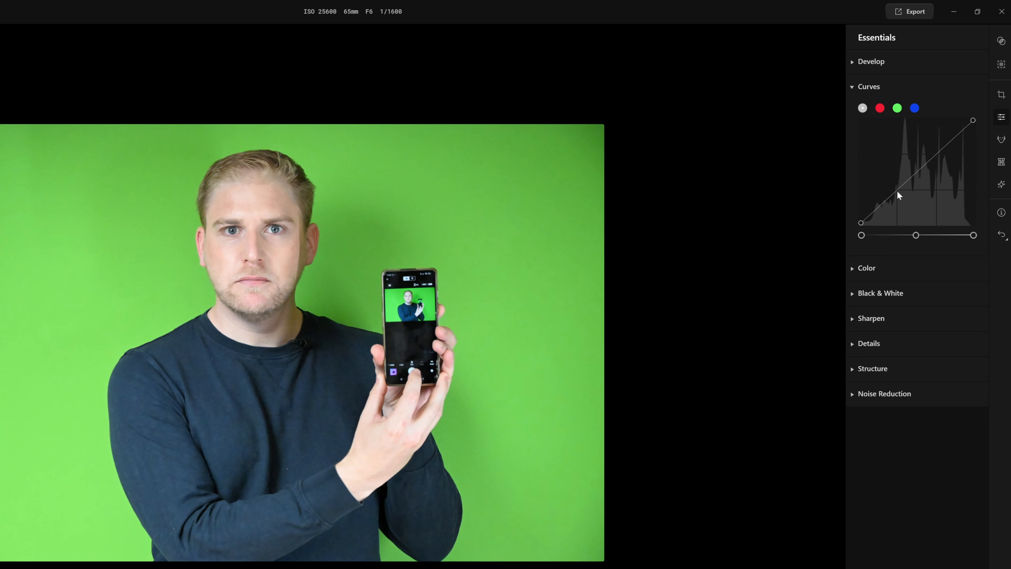
{"action": "left_click", "coordinate": [850, 96]}
{"action": "left_click", "coordinate": [850, 110]}
{"action": "left_click", "coordinate": [850, 111]}
{"action": "left_click", "coordinate": [852, 136]}
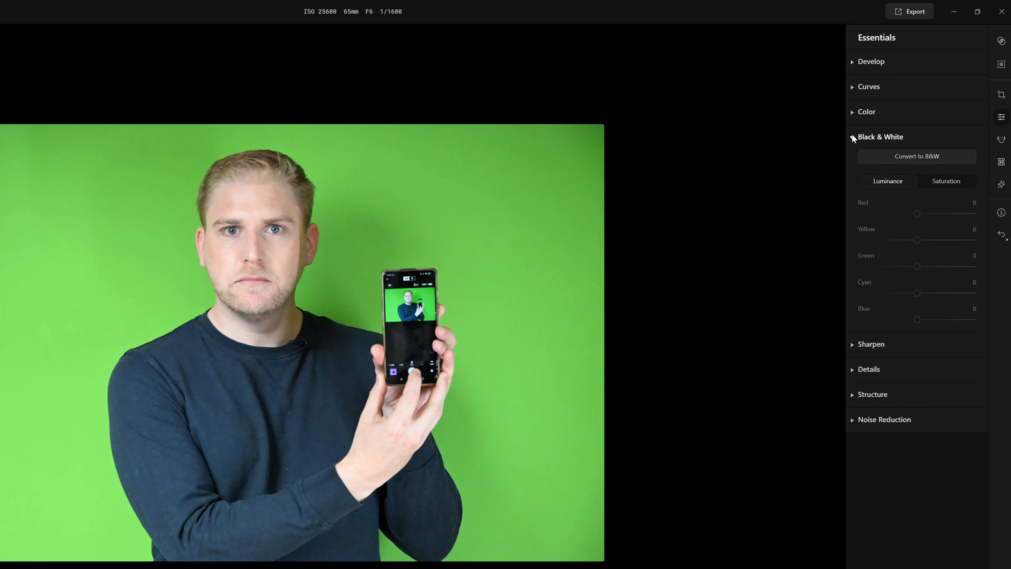
{"action": "left_click", "coordinate": [851, 136]}
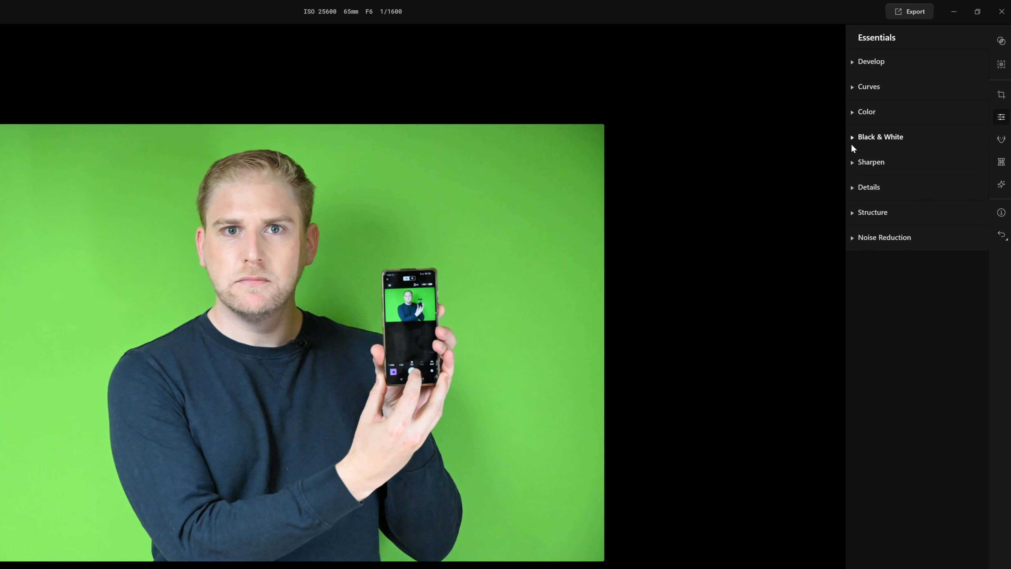
Step: Try a slight Sharpen adjustment on the photo, and review the Details, Structure and Noise Reduction settings
{"action": "left_click", "coordinate": [851, 163]}
{"action": "left_click_drag", "start_coordinate": [868, 190], "coordinate": [865, 193]}
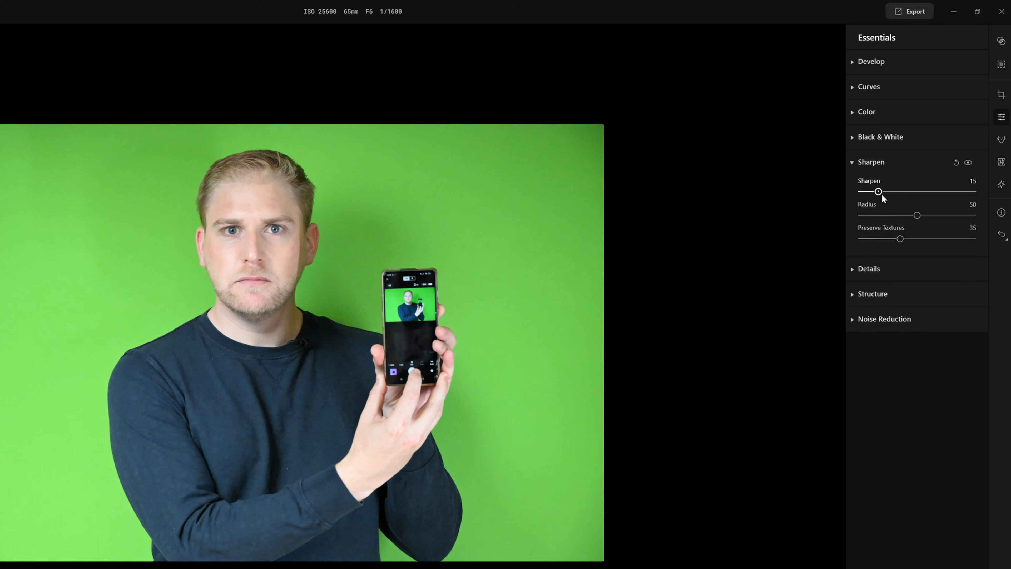
{"action": "left_click", "coordinate": [851, 162]}
{"action": "left_click", "coordinate": [852, 187]}
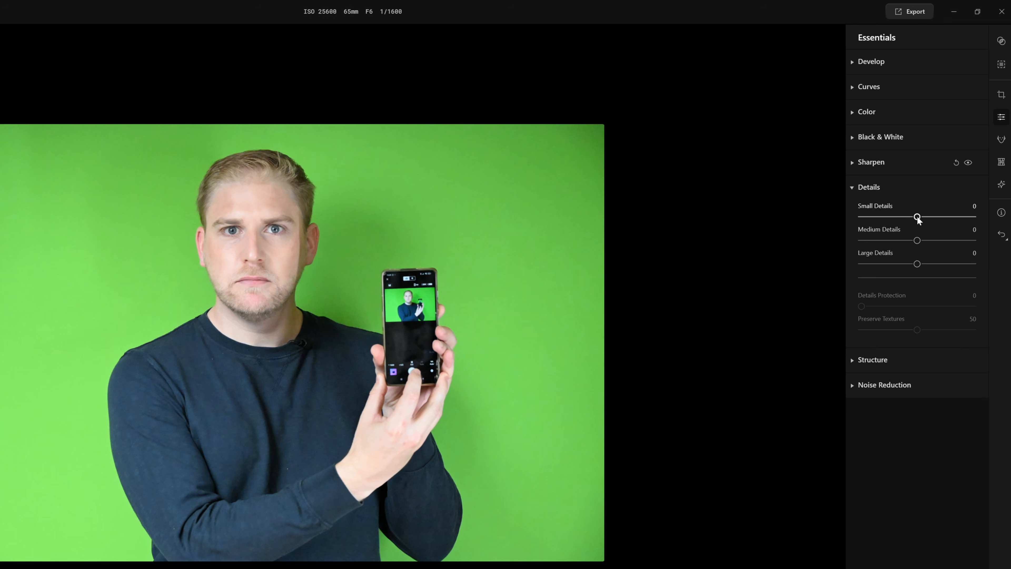
{"action": "left_click", "coordinate": [852, 187]}
{"action": "left_click", "coordinate": [853, 212]}
{"action": "left_click", "coordinate": [852, 212]}
{"action": "left_click", "coordinate": [849, 237]}
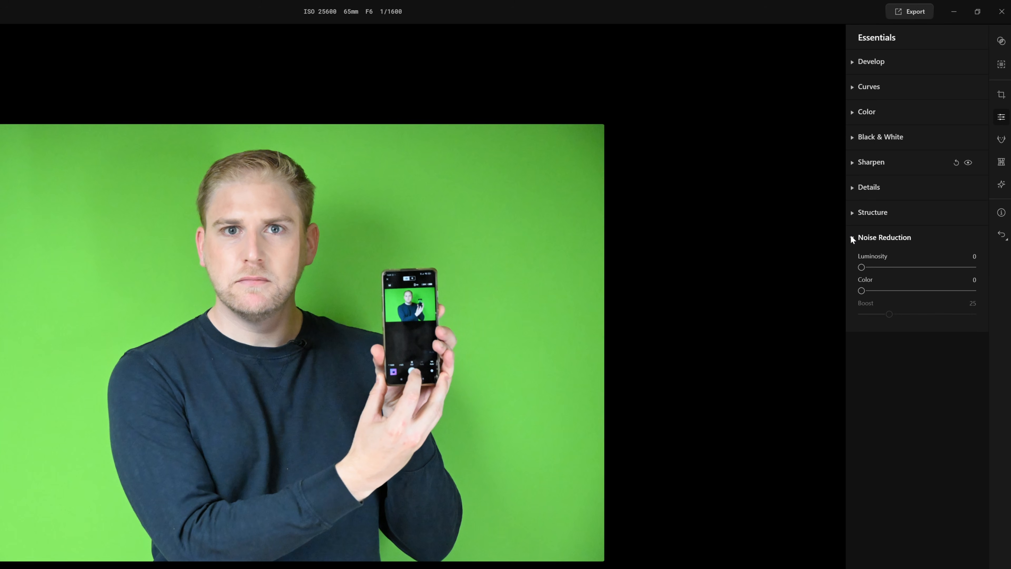
Step: Set the Skin Blemish retouch's Blemish Removal to 100
{"action": "left_click", "coordinate": [1001, 139]}
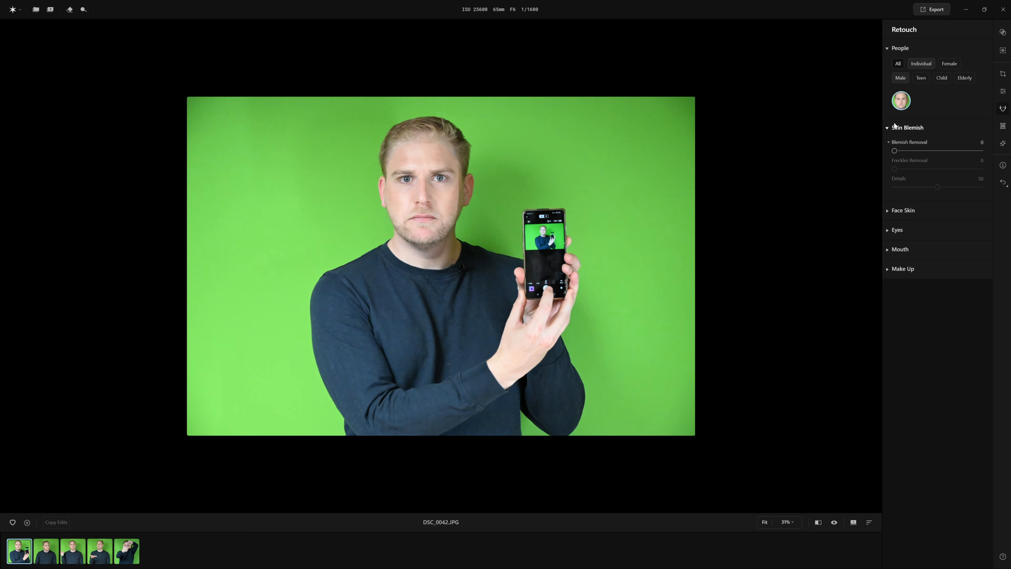
{"action": "left_click", "coordinate": [895, 145]}
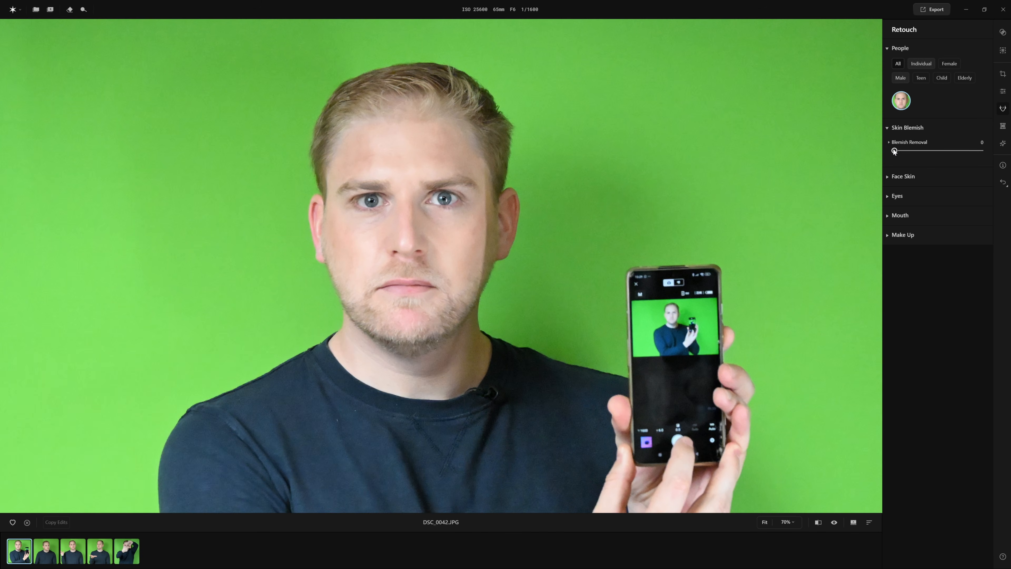
{"action": "left_click_drag", "start_coordinate": [894, 151], "coordinate": [981, 151]}
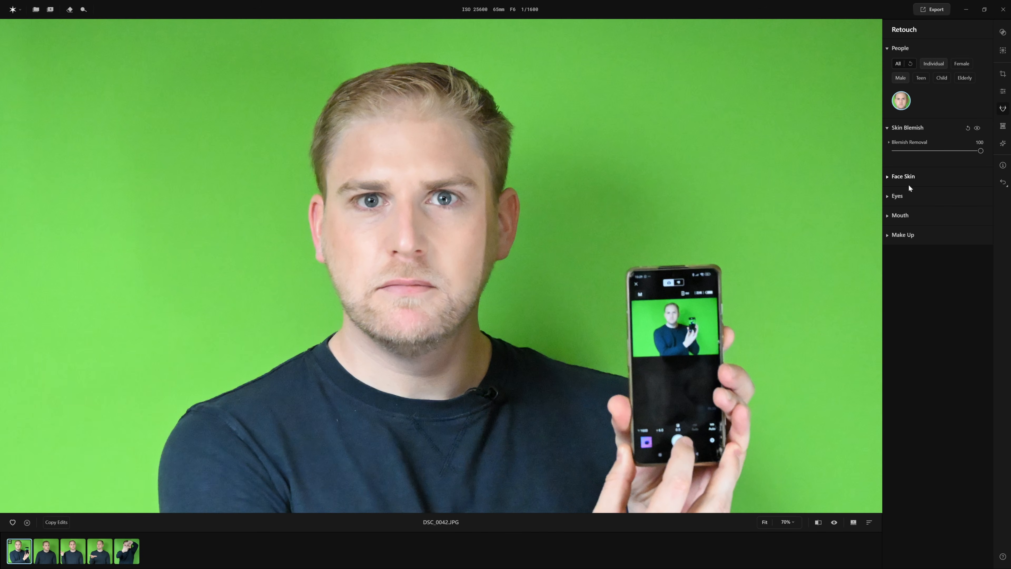
Step: Set the Face Skin retouch's Skin Smoothing to 100 and raise its Details to the maximum
{"action": "left_click", "coordinate": [886, 176]}
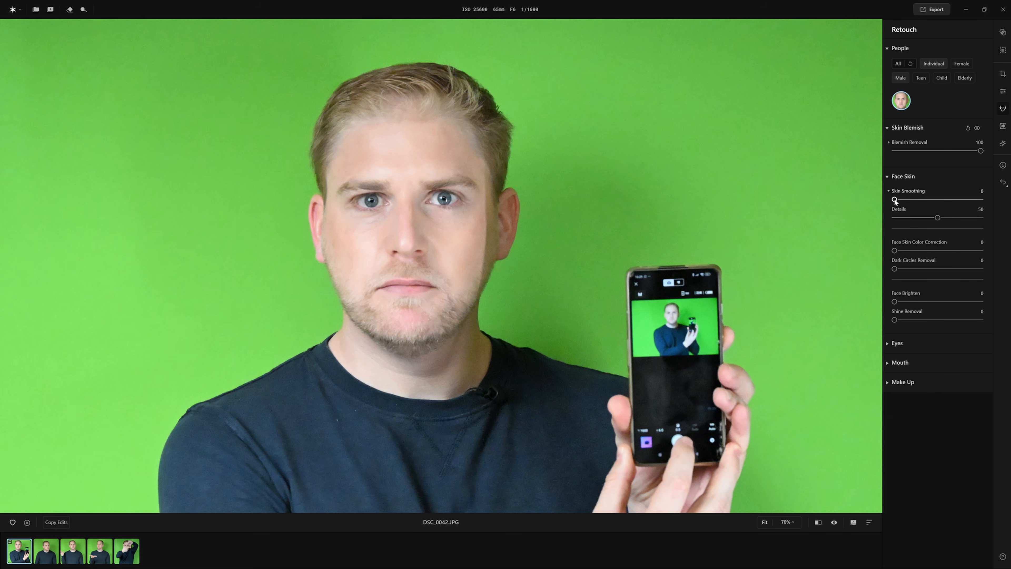
{"action": "left_click_drag", "start_coordinate": [894, 200], "coordinate": [967, 199]}
{"action": "left_click_drag", "start_coordinate": [937, 218], "coordinate": [987, 218]}
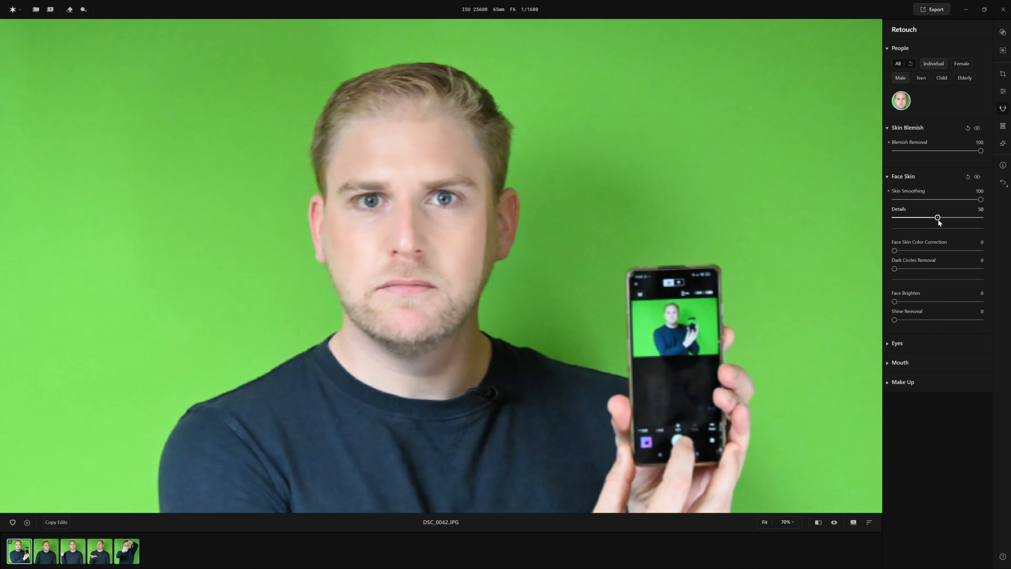
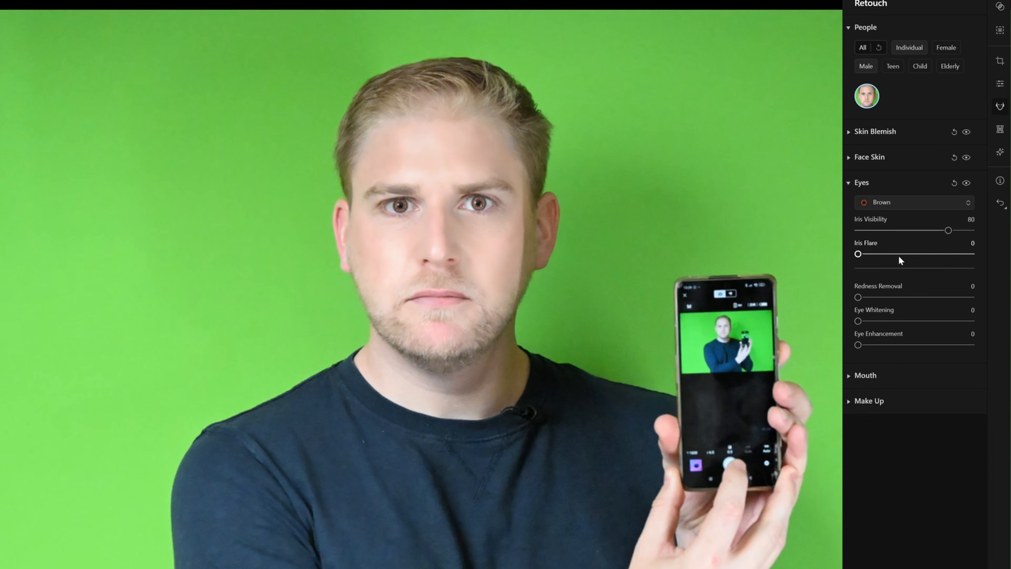
Step: Try Grey and one more iris colour in the Eyes retouch, and choose Mint
{"action": "left_click", "coordinate": [895, 199]}
{"action": "left_click", "coordinate": [892, 274]}
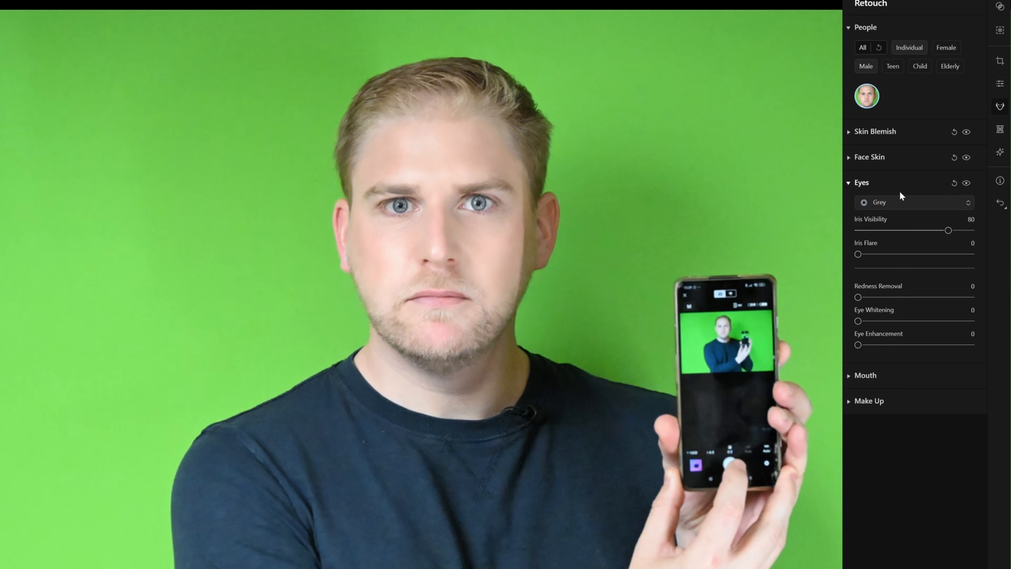
{"action": "left_click", "coordinate": [900, 200]}
{"action": "left_click", "coordinate": [893, 320]}
{"action": "left_click", "coordinate": [901, 203]}
{"action": "left_click", "coordinate": [893, 339]}
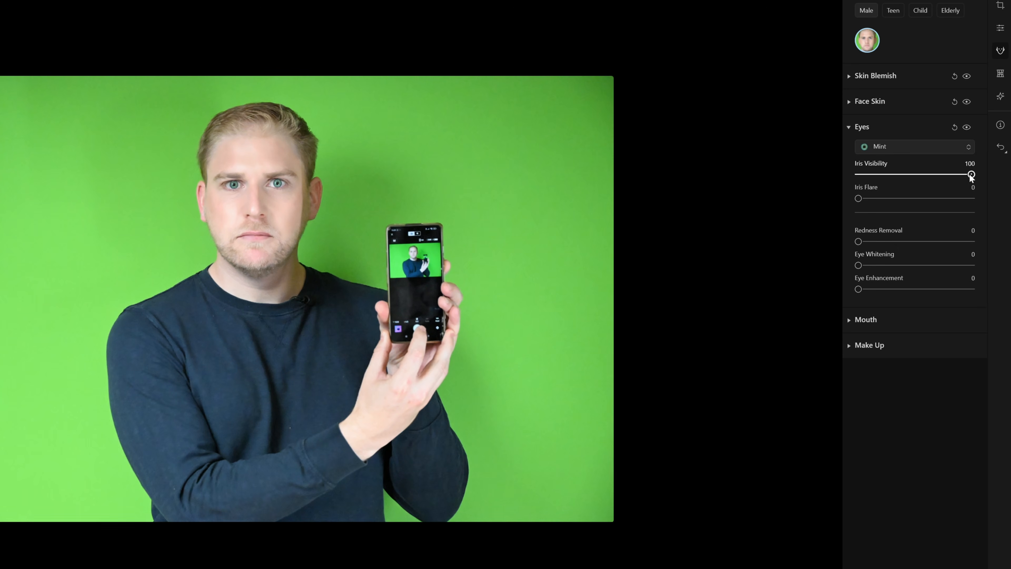
Step: Set Iris Visibility to 5 and Iris Flare to 80, and review the teeth whitening and brightening settings
{"action": "left_click_drag", "start_coordinate": [970, 174], "coordinate": [861, 175]}
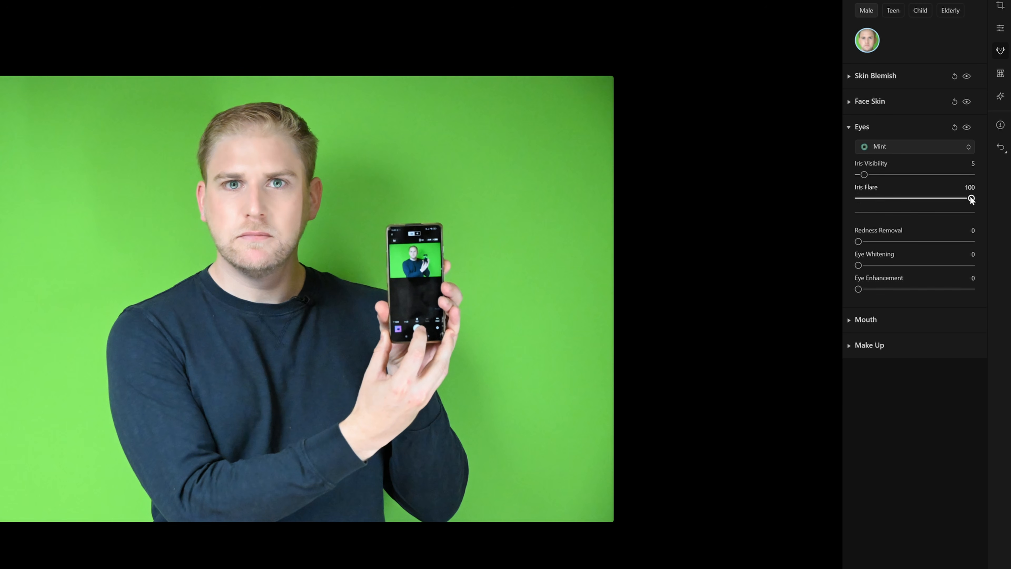
{"action": "left_click_drag", "start_coordinate": [971, 198], "coordinate": [857, 198]}
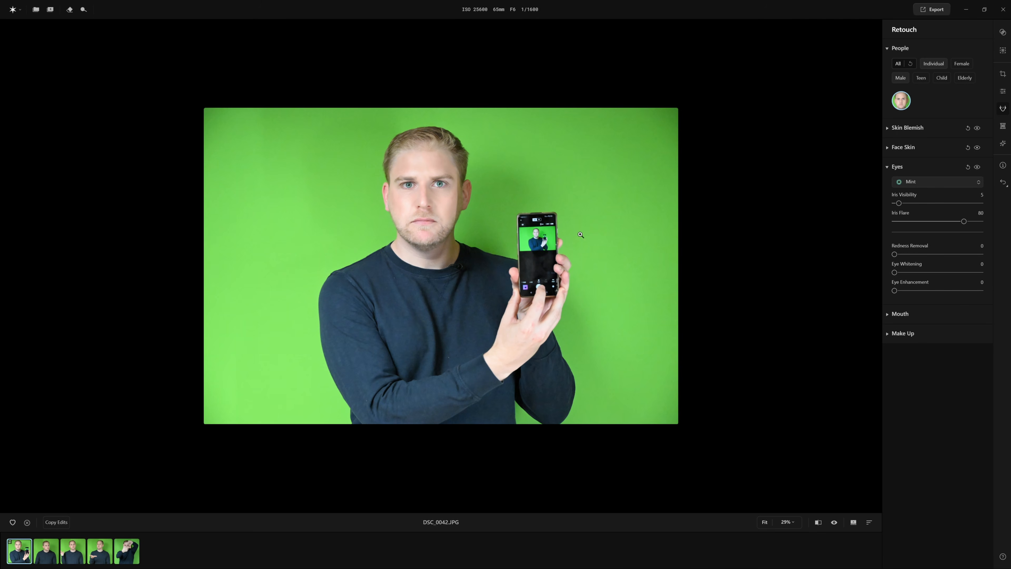
{"action": "left_click", "coordinate": [887, 166]}
{"action": "left_click", "coordinate": [896, 185]}
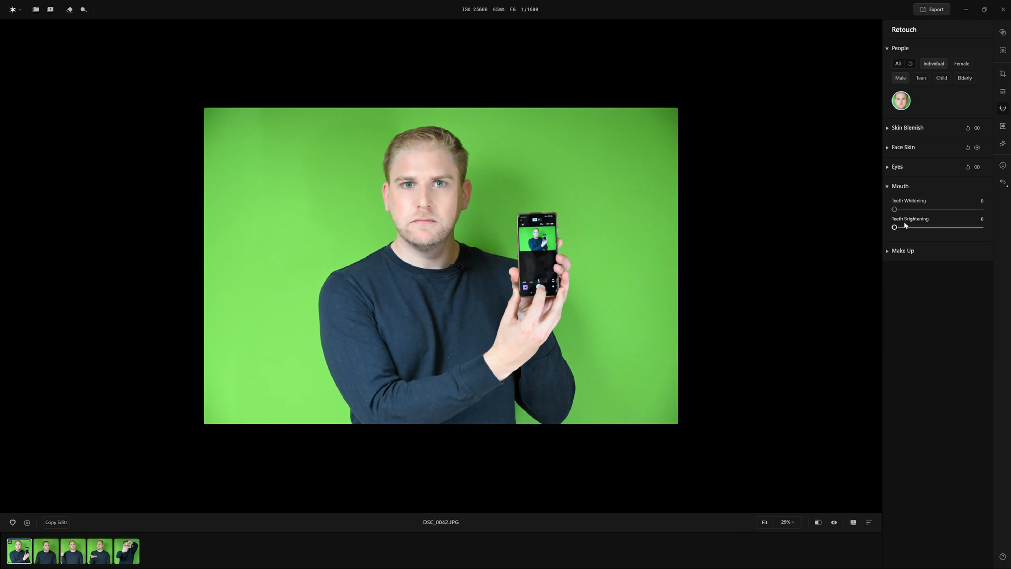
{"action": "left_click", "coordinate": [887, 188]}
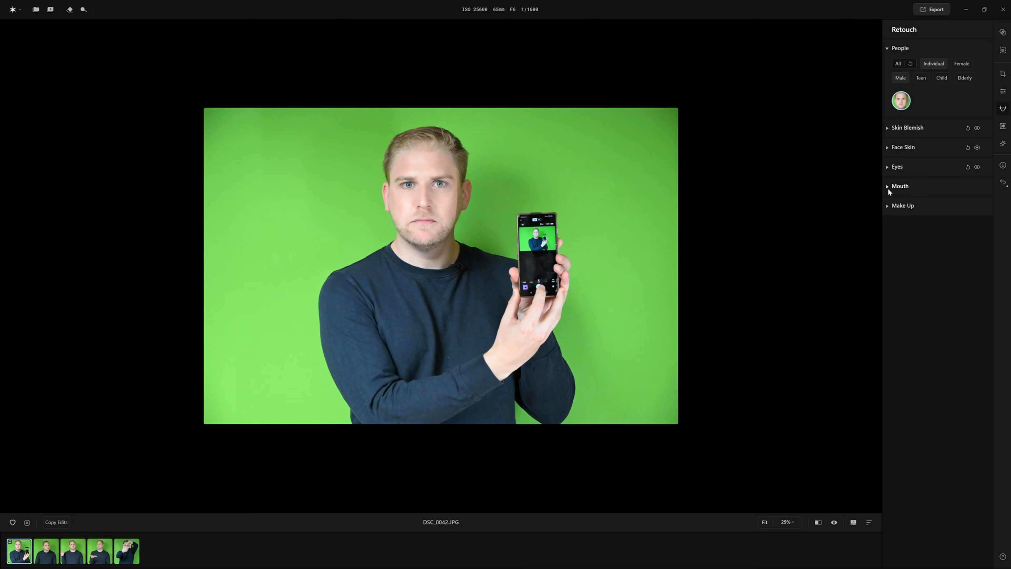
Step: Try Make Up with Contour amount 35, Highlights amount 71 and feather 100, and Eyeliner amount 100
{"action": "left_click", "coordinate": [887, 206]}
{"action": "scroll", "coordinate": [897, 217], "scroll_direction": "down", "scroll_amount": 3}
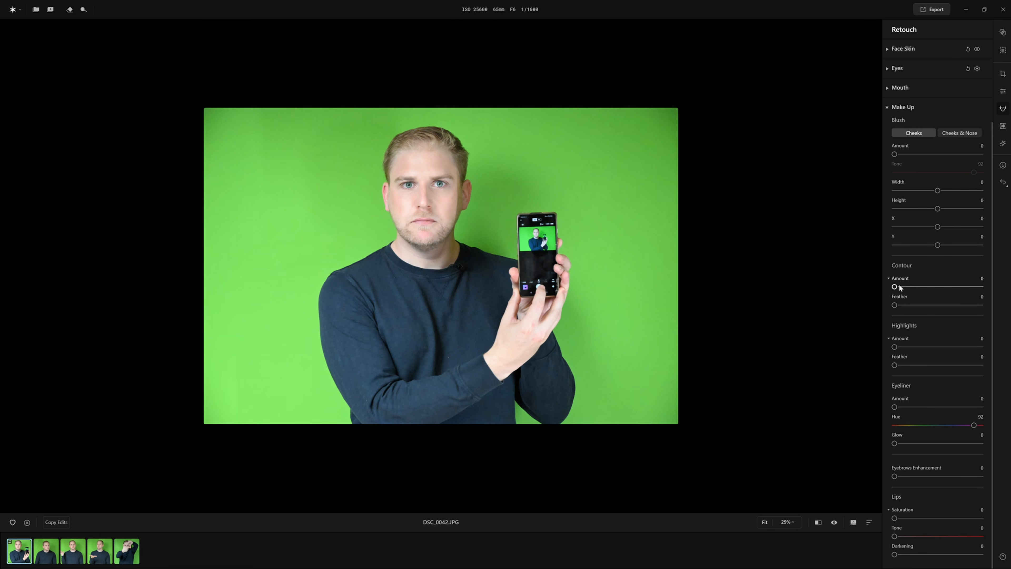
{"action": "left_click_drag", "start_coordinate": [896, 287], "coordinate": [924, 287]}
{"action": "left_click_drag", "start_coordinate": [894, 346], "coordinate": [956, 347]}
{"action": "left_click_drag", "start_coordinate": [894, 365], "coordinate": [981, 365]}
{"action": "left_click_drag", "start_coordinate": [895, 407], "coordinate": [983, 408]}
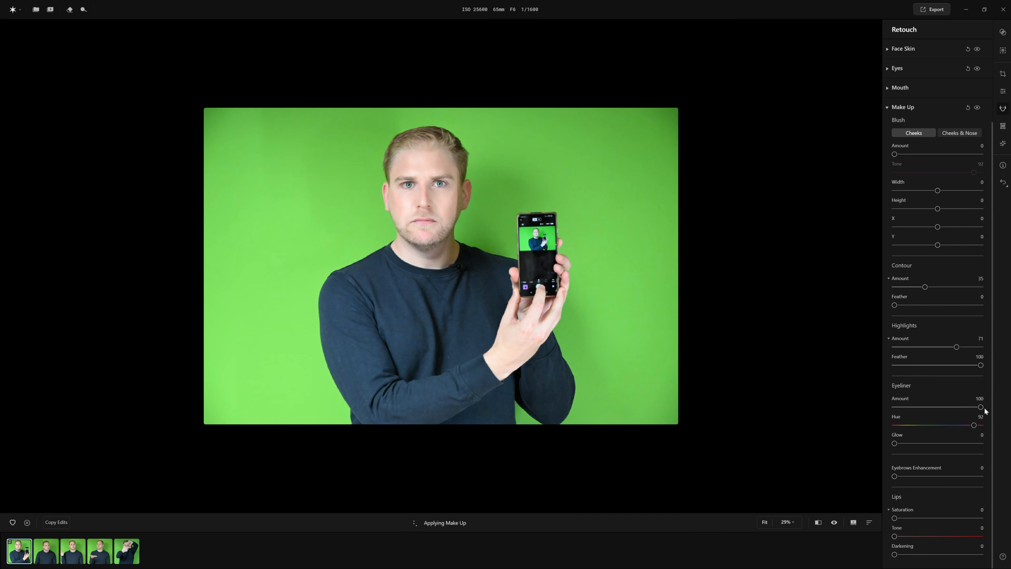
Step: Try Eyeliner Glow at 93, Eyebrows Enhancement at 100, and Lips Saturation at 78 with Tone 67
{"action": "left_click_drag", "start_coordinate": [894, 444], "coordinate": [975, 443]}
{"action": "left_click_drag", "start_coordinate": [895, 477], "coordinate": [981, 477]}
{"action": "left_click_drag", "start_coordinate": [895, 519], "coordinate": [961, 518]}
{"action": "left_click_drag", "start_coordinate": [895, 536], "coordinate": [952, 536]}
Step: Try Contour at amount 76 and feather 58, Blush amount at 65, and Lips Darkening at 100
{"action": "left_click_drag", "start_coordinate": [925, 286], "coordinate": [960, 286]}
{"action": "left_click_drag", "start_coordinate": [937, 154], "coordinate": [951, 154]}
{"action": "left_click_drag", "start_coordinate": [894, 305], "coordinate": [944, 305]}
{"action": "left_click_drag", "start_coordinate": [951, 555], "coordinate": [982, 554]}
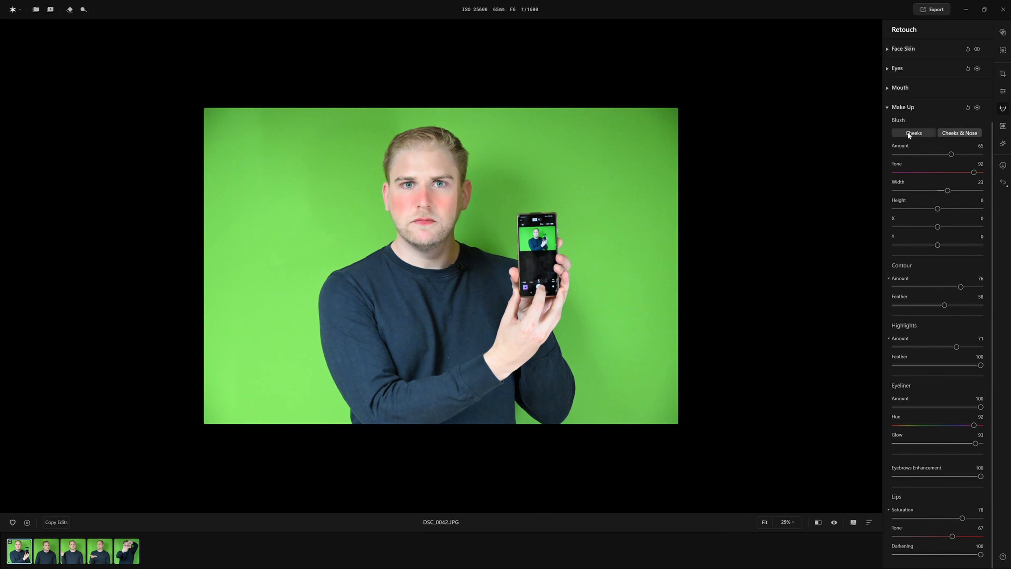
Step: Try the Cheeks & Nose blush area with Highlights amount and Contour feather at 100
{"action": "left_click", "coordinate": [911, 134]}
{"action": "left_click", "coordinate": [959, 133]}
{"action": "left_click_drag", "start_coordinate": [956, 346], "coordinate": [980, 346]}
{"action": "left_click_drag", "start_coordinate": [944, 305], "coordinate": [982, 305]}
Step: Try the blush at amount 80, tone 75, width -10, height 4 and Y 55, and Lips Saturation at 54
{"action": "left_click_drag", "start_coordinate": [937, 245], "coordinate": [961, 246]}
{"action": "left_click_drag", "start_coordinate": [937, 209], "coordinate": [954, 210]}
{"action": "mouse_move", "coordinate": [947, 191]}
{"action": "left_mouse_down"}
{"action": "mouse_move", "coordinate": [961, 191]}
{"action": "mouse_move", "coordinate": [940, 209]}
{"action": "left_mouse_up"}
{"action": "left_click_drag", "start_coordinate": [961, 191], "coordinate": [933, 191]}
{"action": "left_click_drag", "start_coordinate": [973, 173], "coordinate": [958, 172]}
{"action": "left_click_drag", "start_coordinate": [951, 154], "coordinate": [963, 154]}
{"action": "left_click", "coordinate": [941, 518]}
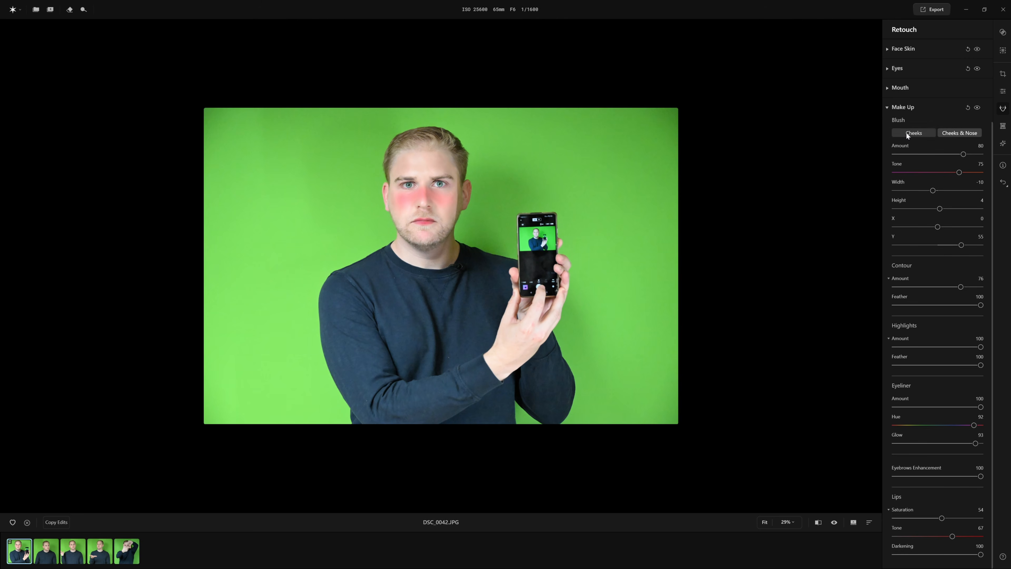
{"action": "left_click", "coordinate": [889, 108]}
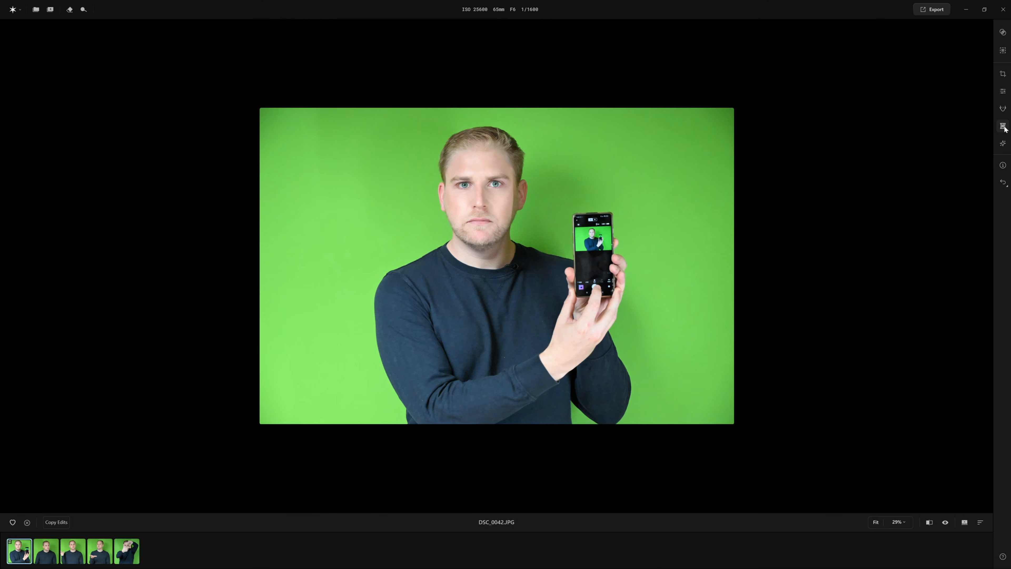
Step: Try the Face Slim reshape at 100, and settle on 6
{"action": "left_click", "coordinate": [1003, 127]}
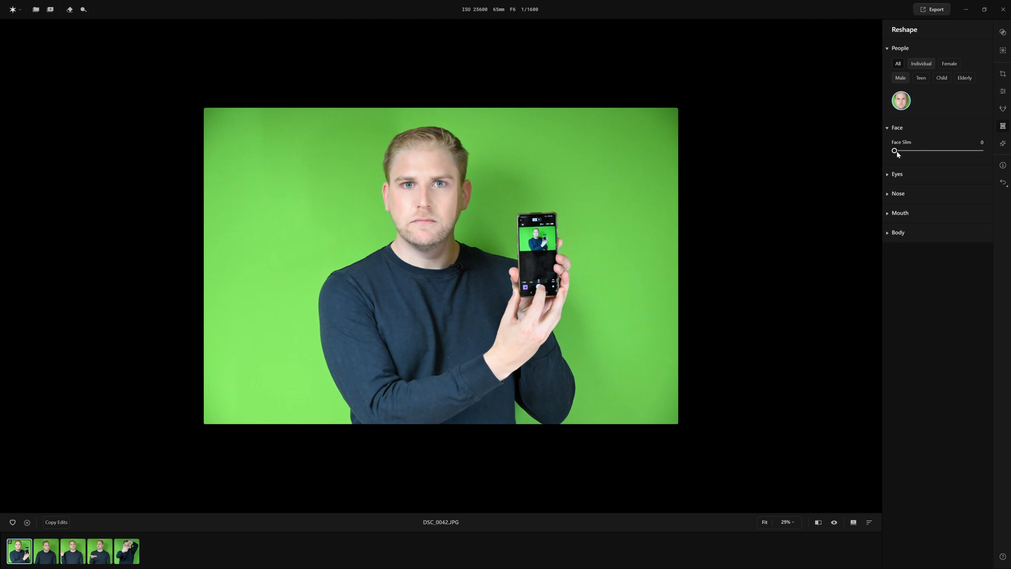
{"action": "left_click_drag", "start_coordinate": [894, 151], "coordinate": [982, 151]}
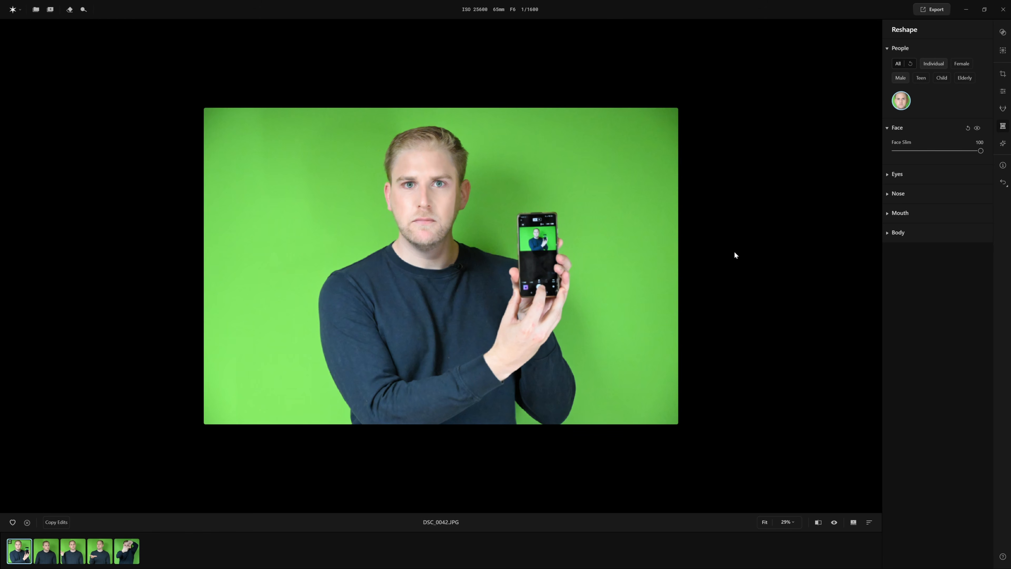
Step: Try the eye Shape reshape at 17 and at 100, and return it to 0
{"action": "left_click", "coordinate": [887, 174]}
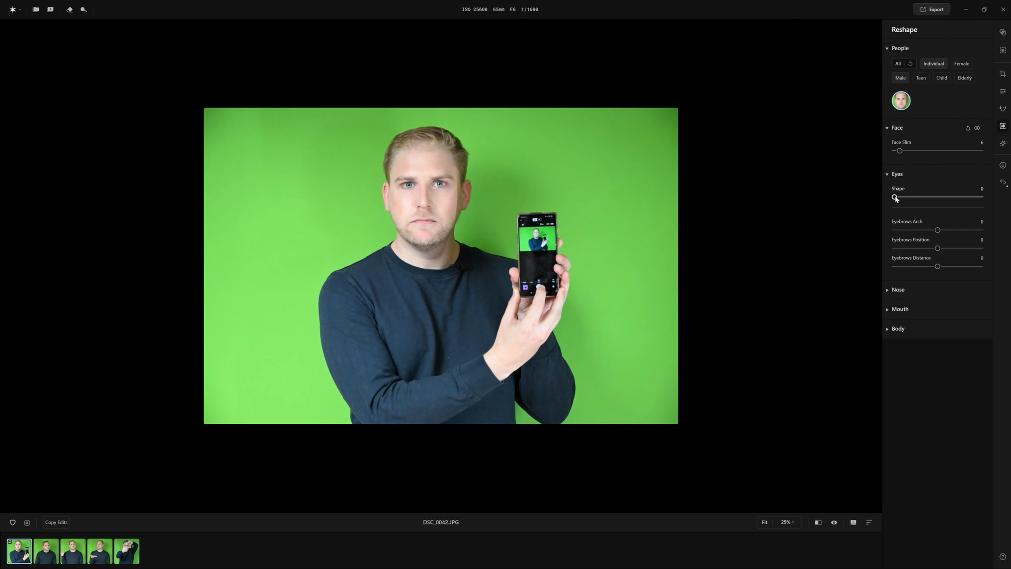
{"action": "left_click_drag", "start_coordinate": [895, 198], "coordinate": [909, 198]}
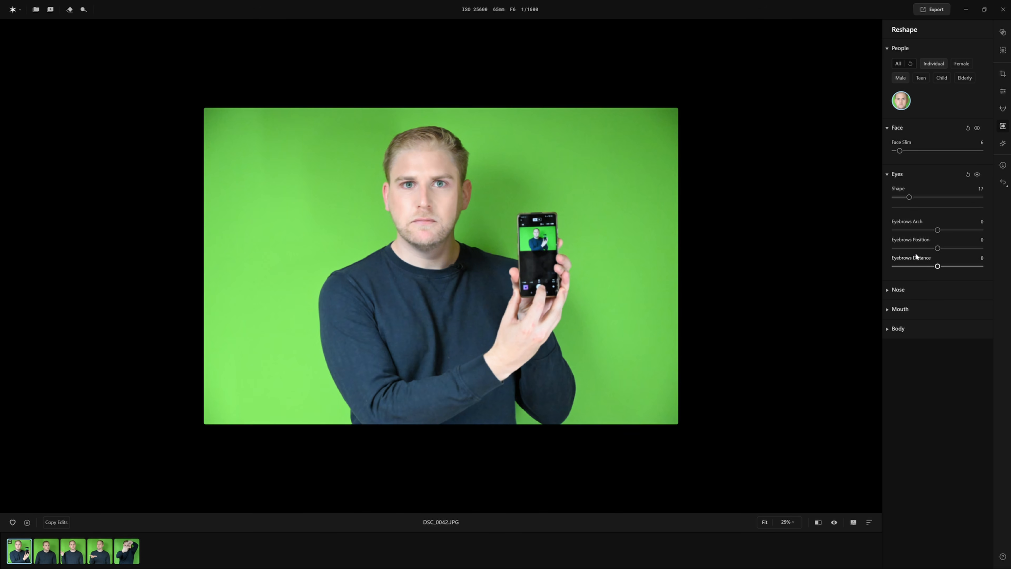
{"action": "left_click_drag", "start_coordinate": [908, 197], "coordinate": [992, 199]}
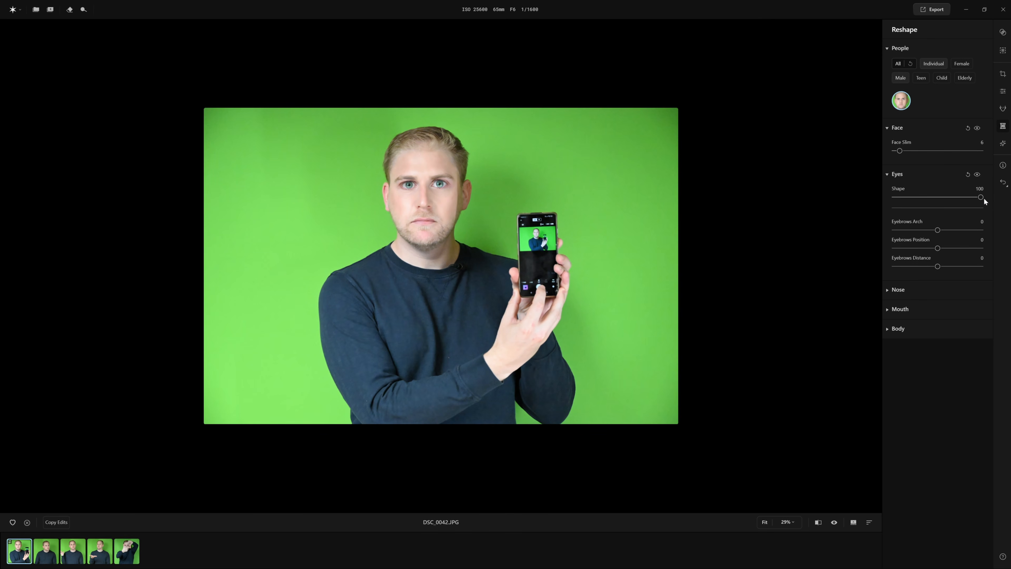
{"action": "left_click_drag", "start_coordinate": [983, 197], "coordinate": [884, 198]}
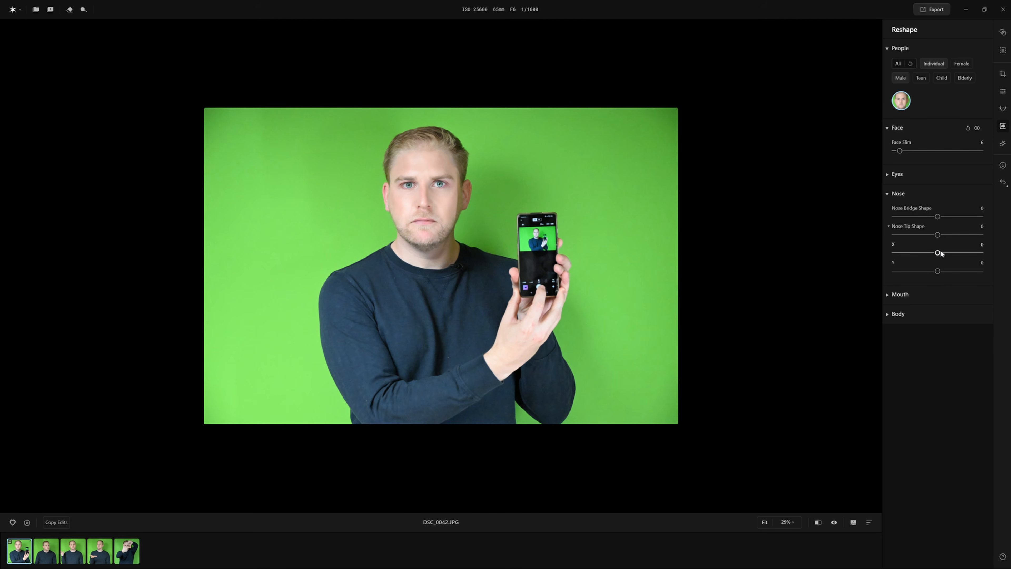
Step: Lower the X value of the Nose reshape to its minimum, and review the lip position and shape settings
{"action": "left_click_drag", "start_coordinate": [938, 254], "coordinate": [775, 262]}
{"action": "left_click", "coordinate": [899, 294]}
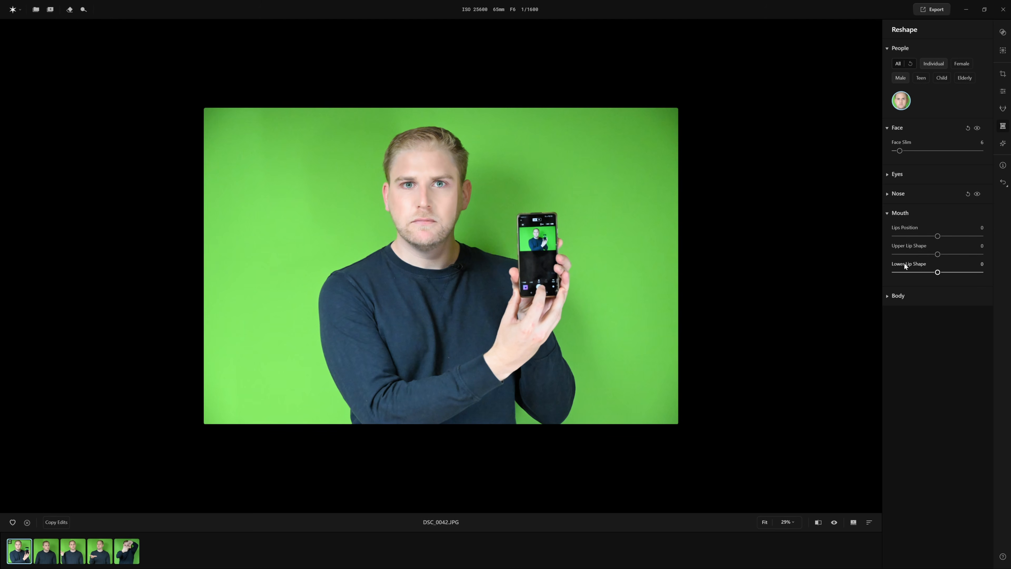
{"action": "left_click", "coordinate": [893, 218]}
Step: Try the Body reshape's Abdomen at its maximum, and reduce it to a low value
{"action": "left_click", "coordinate": [897, 234]}
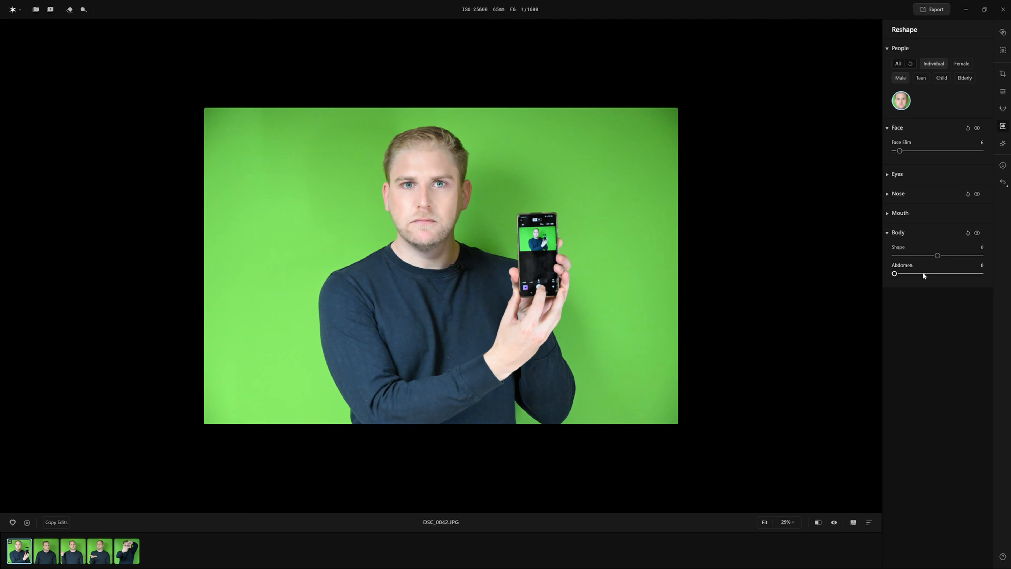
{"action": "left_click_drag", "start_coordinate": [898, 274], "coordinate": [981, 274]}
{"action": "left_click_drag", "start_coordinate": [981, 274], "coordinate": [910, 278]}
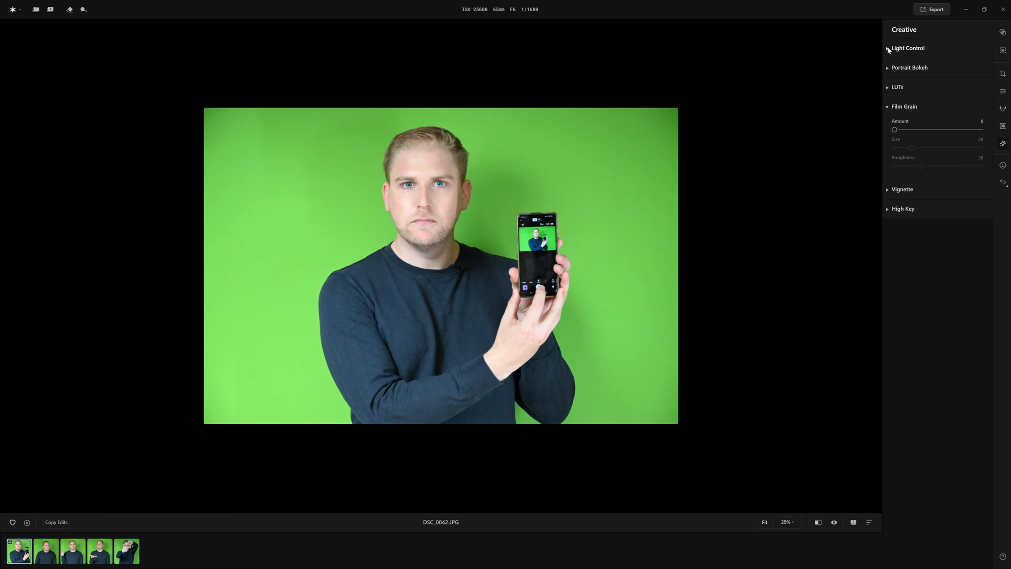
Step: Review the Creative Light Control settings, including the Light Customization options, leaving the customization off
{"action": "left_click", "coordinate": [887, 48]}
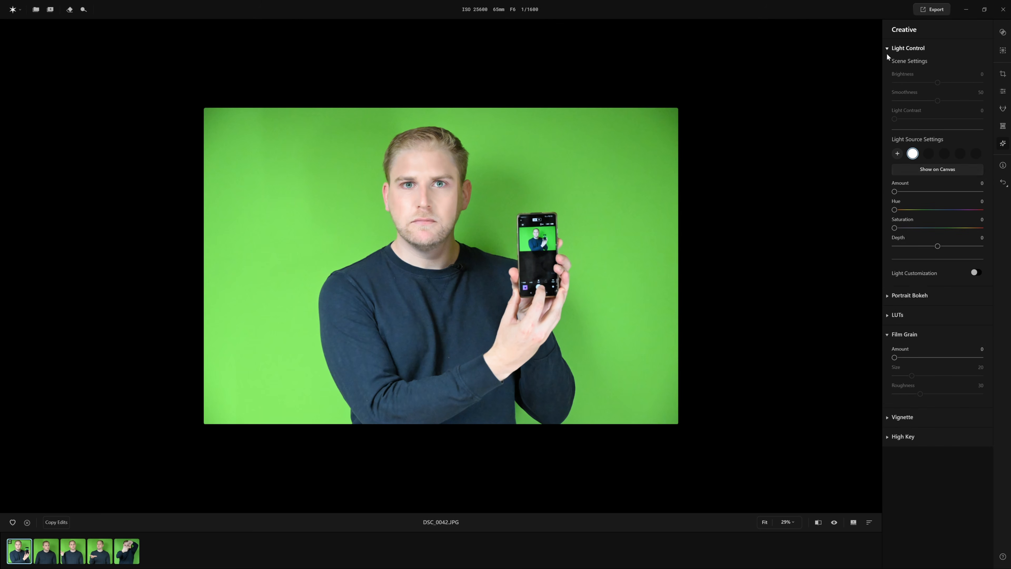
{"action": "left_click", "coordinate": [974, 272]}
{"action": "left_click", "coordinate": [976, 273]}
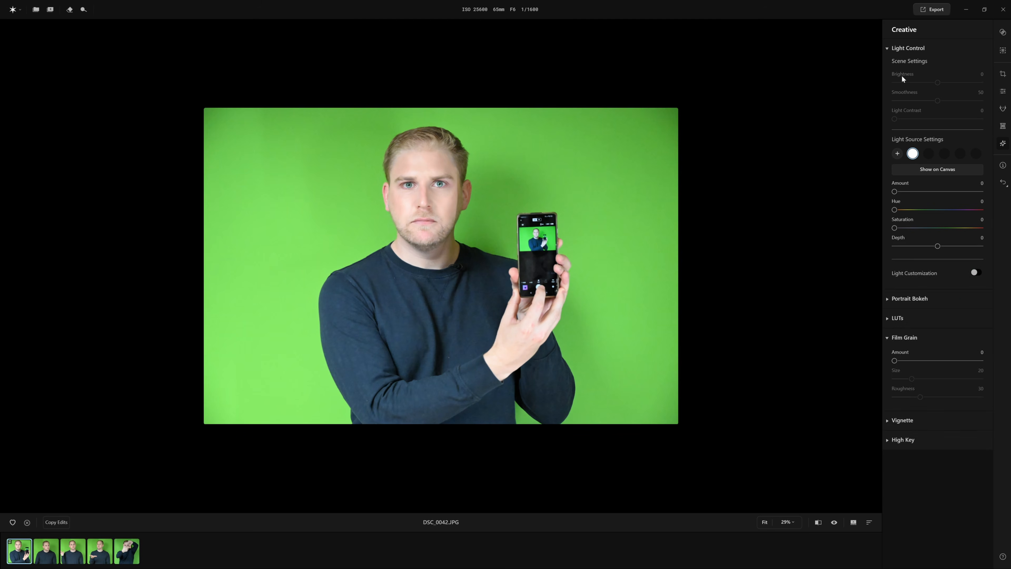
{"action": "left_click", "coordinate": [896, 50]}
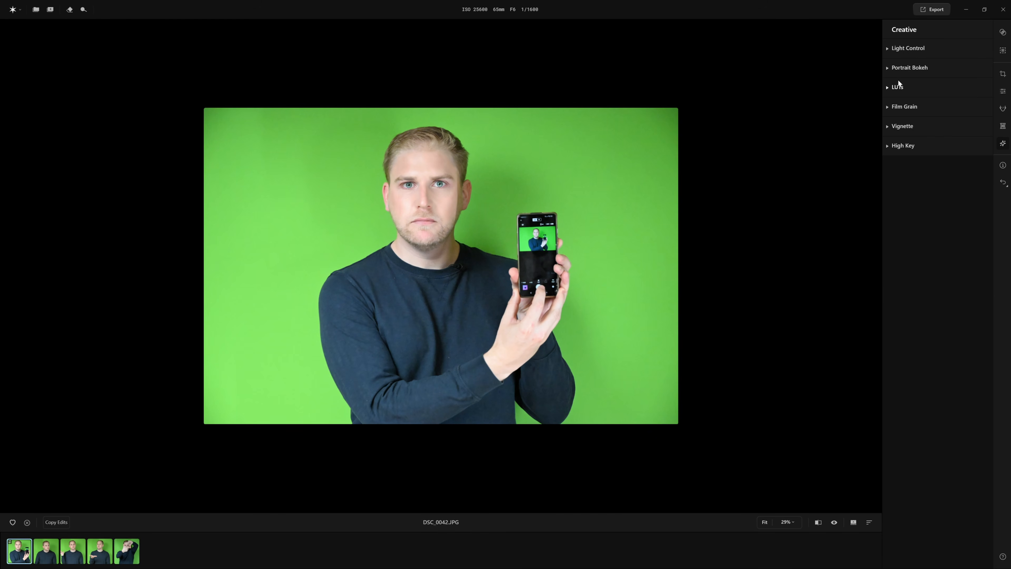
Step: Review the Creative Portrait Bokeh settings and preview the available LUTs on the portrait without applying one
{"action": "left_click", "coordinate": [891, 67]}
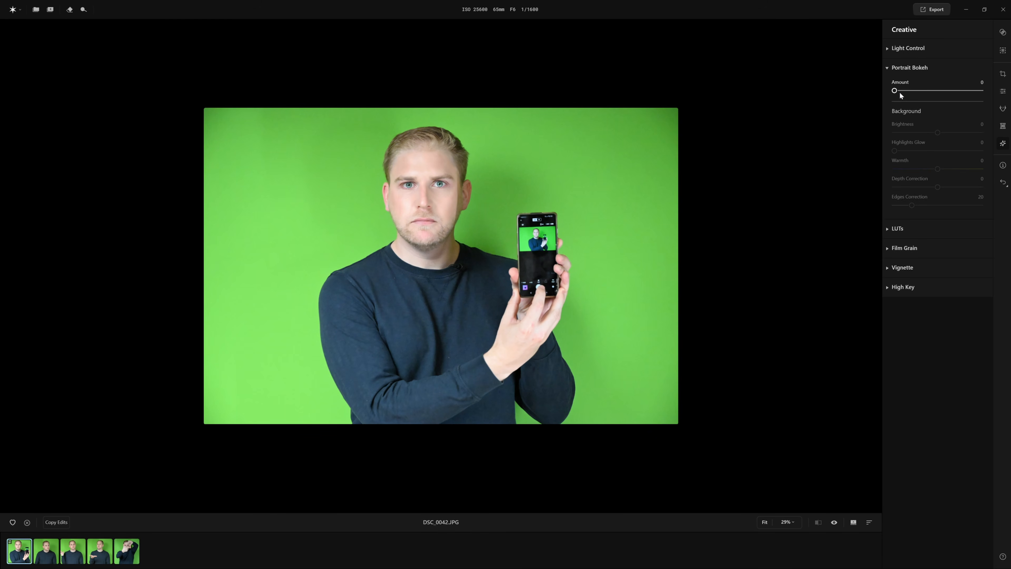
{"action": "left_click", "coordinate": [896, 67]}
{"action": "left_click", "coordinate": [888, 87]}
{"action": "left_click", "coordinate": [902, 100]}
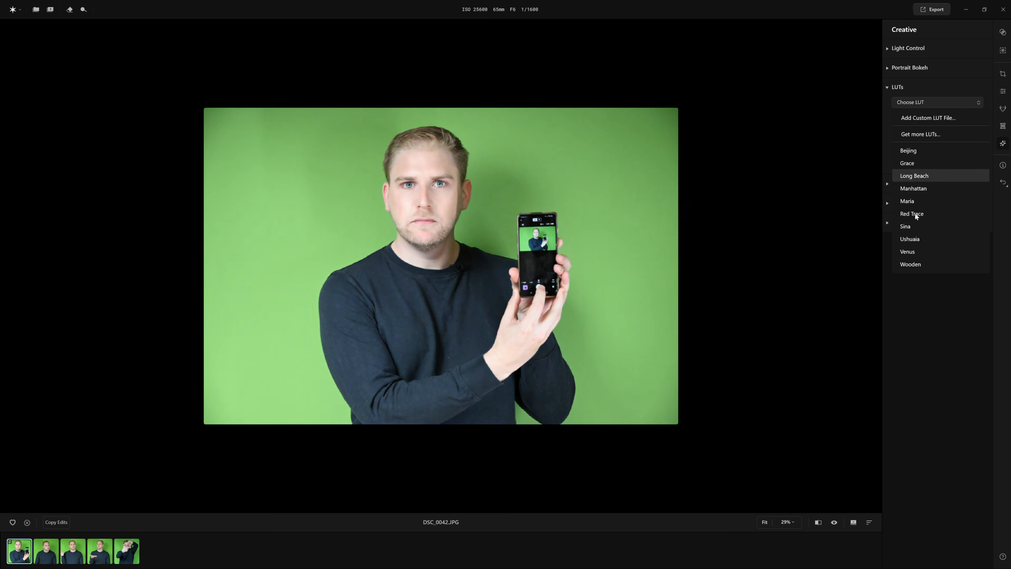
{"action": "left_click", "coordinate": [888, 88]}
Step: Review the Film Grain and Vignette settings among the Creative effects, leaving both unchanged
{"action": "left_click", "coordinate": [888, 107]}
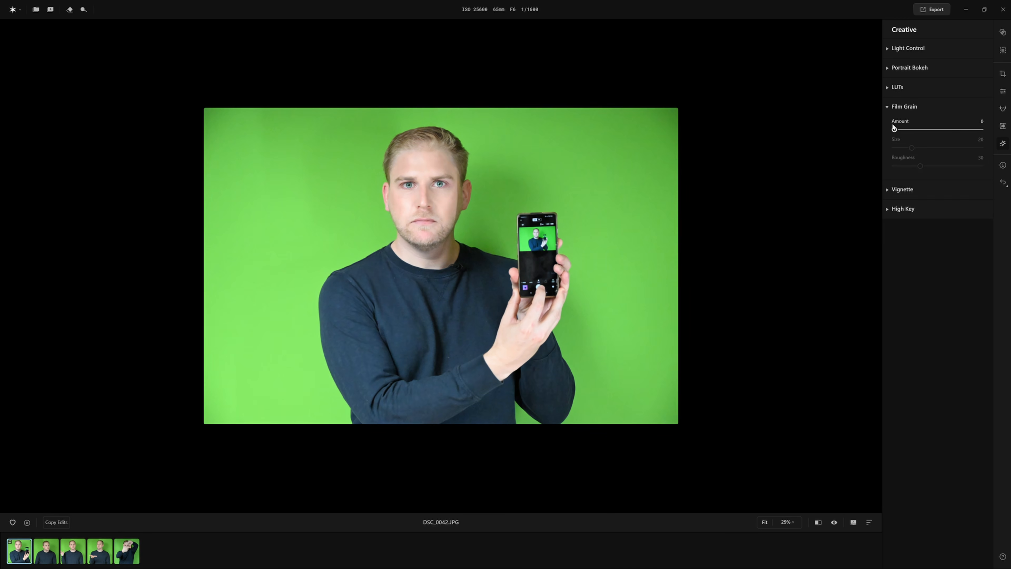
{"action": "left_click", "coordinate": [885, 107]}
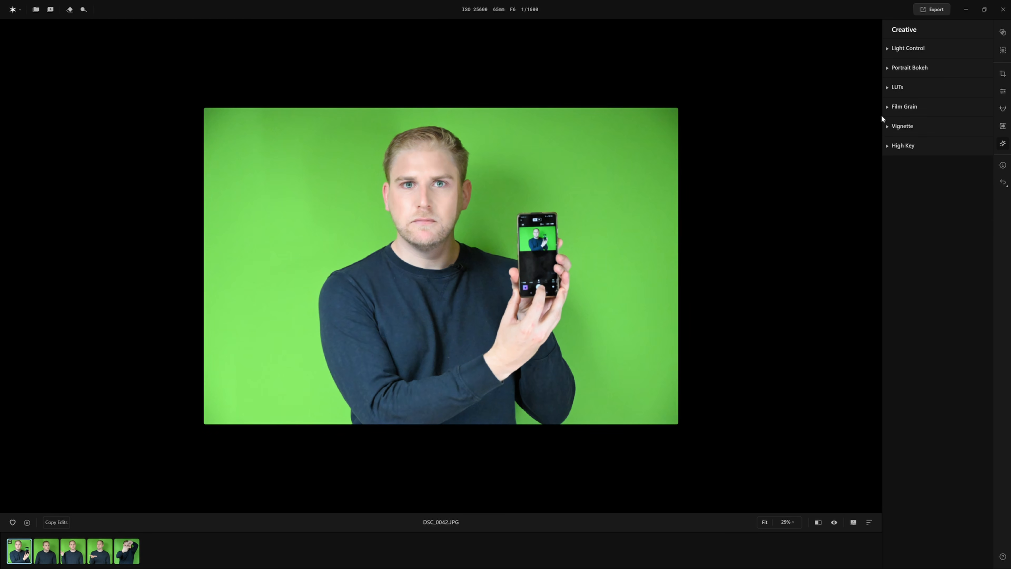
{"action": "left_click", "coordinate": [885, 126]}
{"action": "left_click", "coordinate": [885, 126]}
Step: Explore the High Key effect, and view the capture information of DSC_0042.JPG
{"action": "left_click", "coordinate": [888, 145]}
{"action": "left_click_drag", "start_coordinate": [892, 168], "coordinate": [941, 168]}
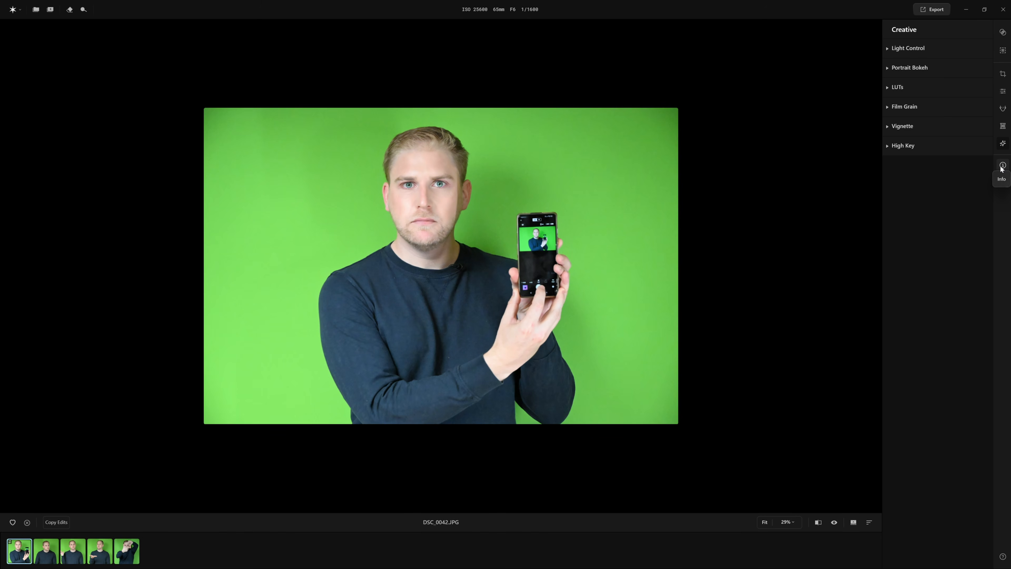
{"action": "left_click", "coordinate": [1002, 167]}
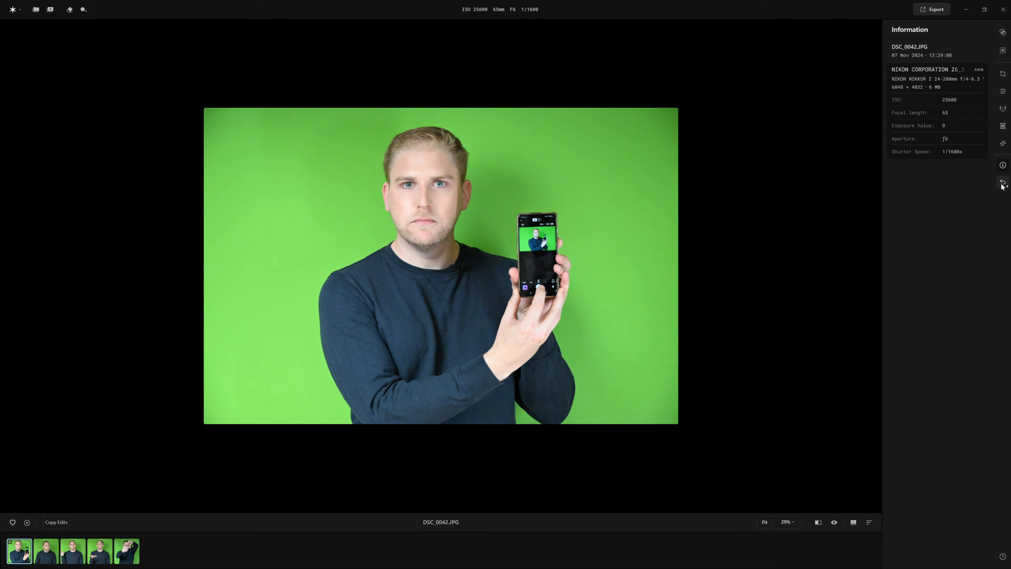